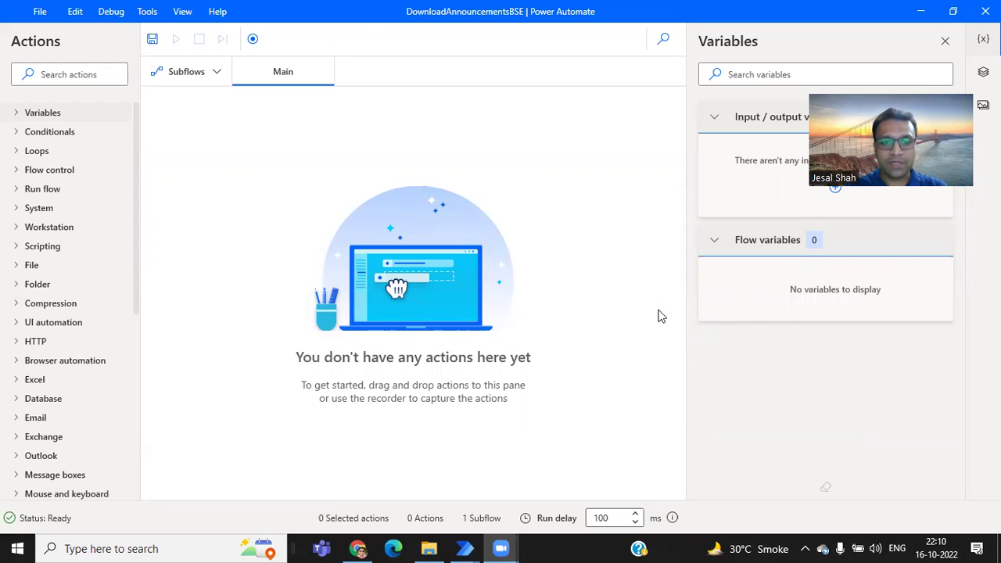
Bring up the BSE Infosys page and scroll to its three Corporate Announcements
{"action": "left_click", "coordinate": [360, 546]}
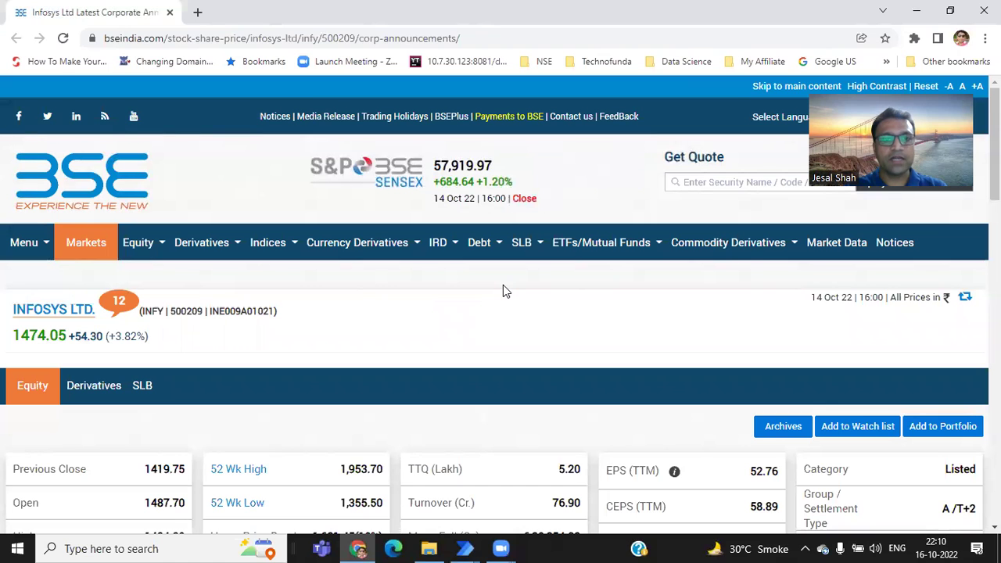
{"action": "scroll", "coordinate": [503, 285], "scroll_direction": "down", "scroll_amount": 5}
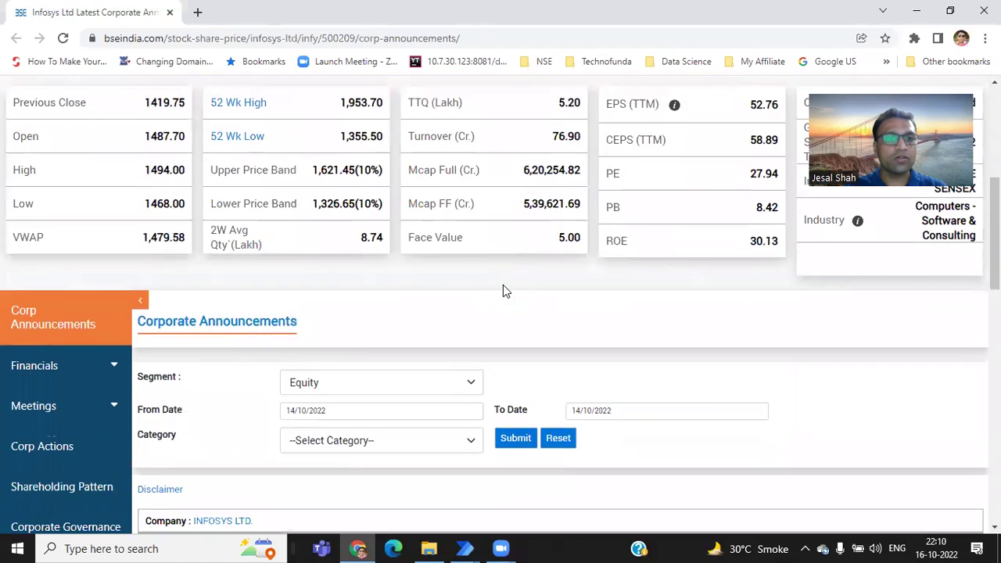
{"action": "scroll", "coordinate": [502, 285], "scroll_direction": "down", "scroll_amount": 3}
{"action": "scroll", "coordinate": [503, 286], "scroll_direction": "up", "scroll_amount": 3}
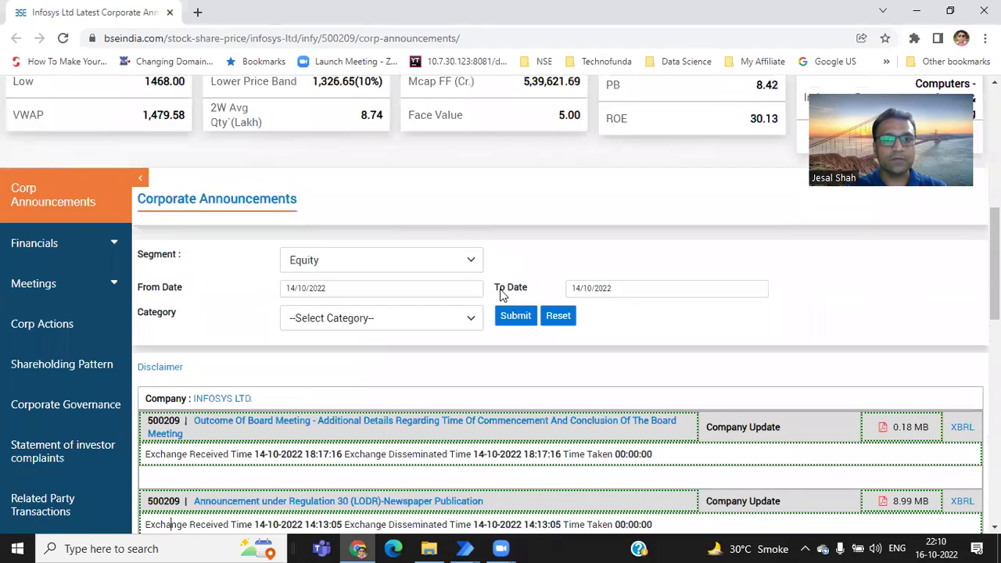
{"action": "scroll", "coordinate": [370, 349], "scroll_direction": "down", "scroll_amount": 3}
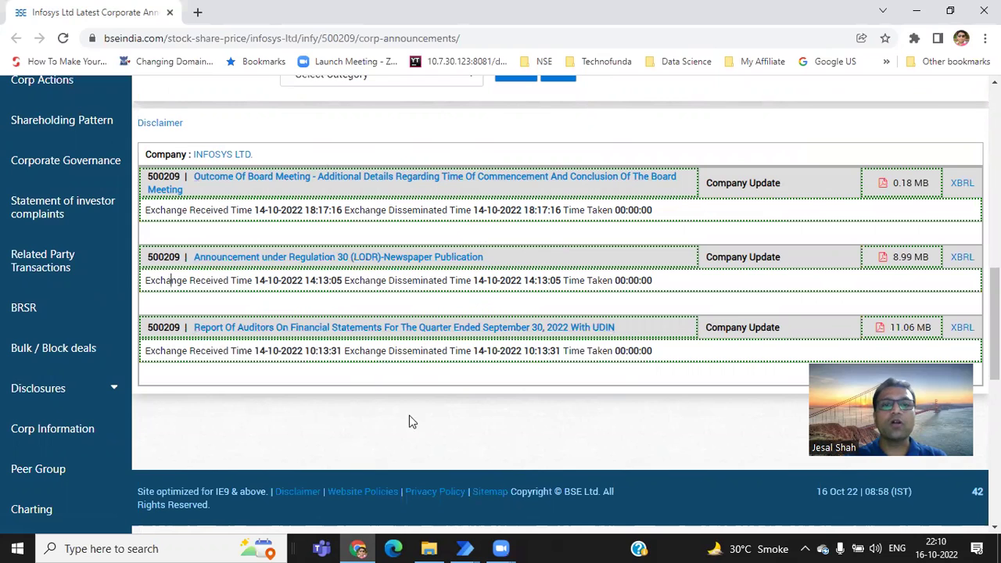
{"action": "left_click", "coordinate": [465, 548]}
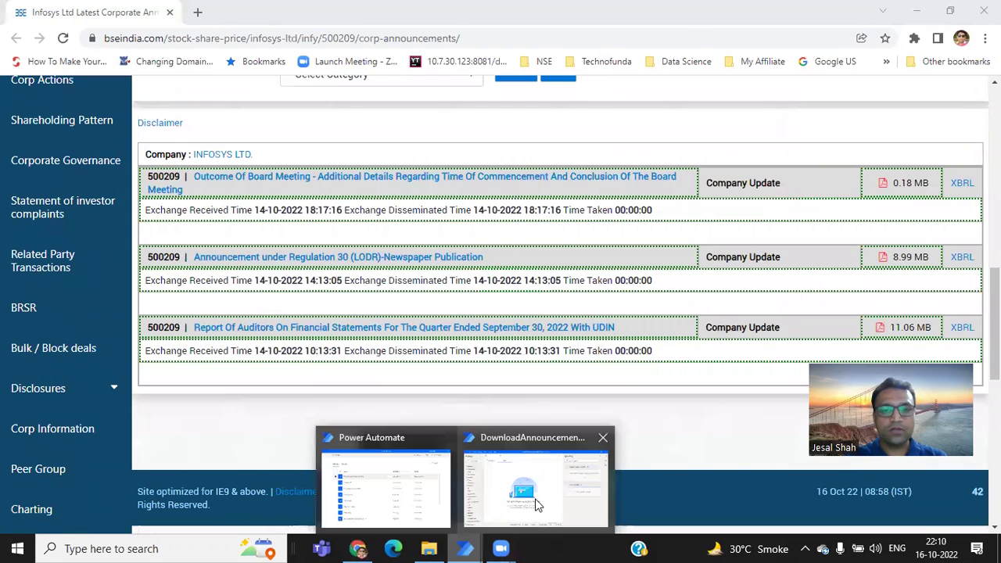
Search actions for 'chrome' and add Launch new Chrome as the flow's first step
{"action": "left_click", "coordinate": [536, 493]}
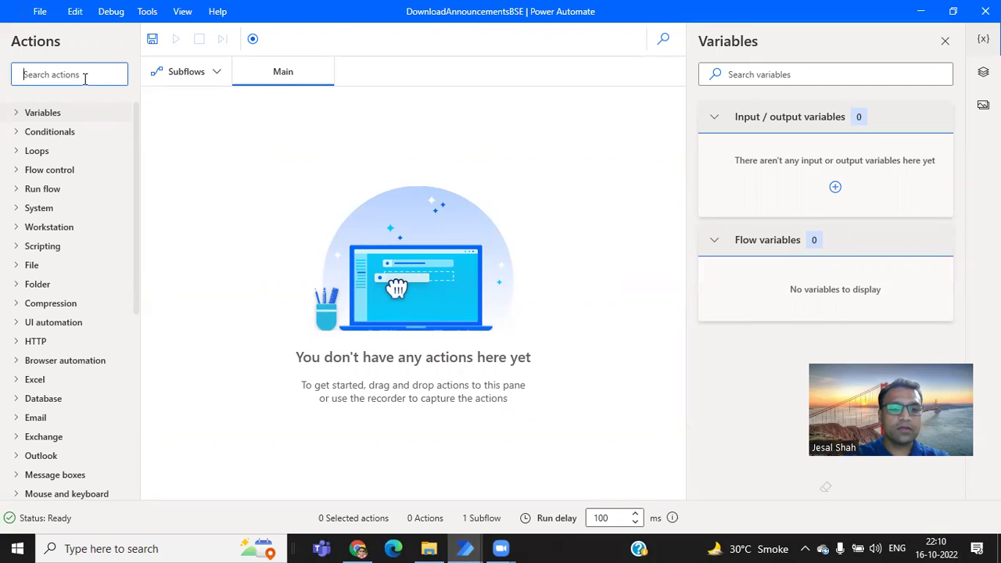
{"action": "type", "text": "chorme"}
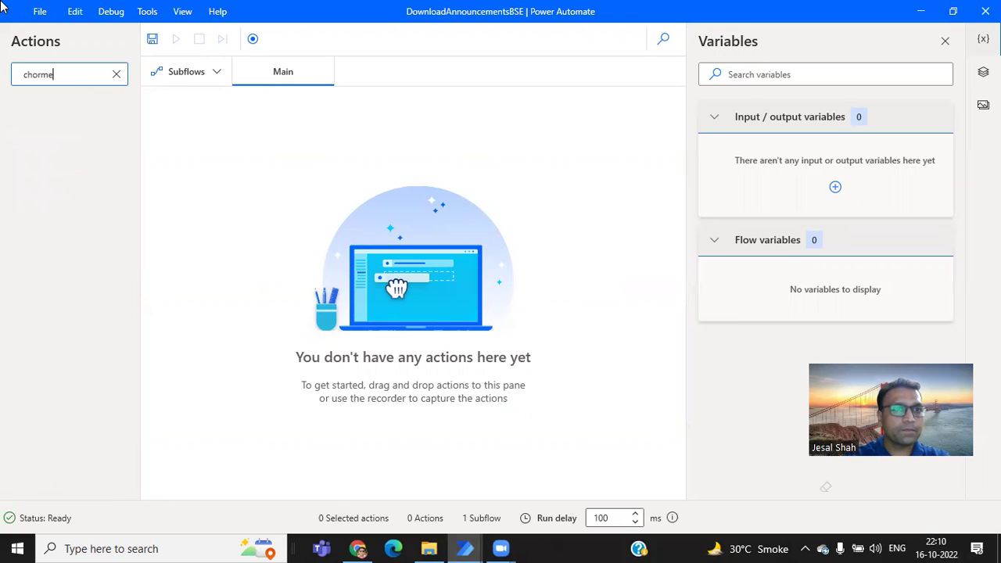
{"action": "key", "text": "BackSpace"}
{"action": "key", "text": "BackSpace"}
{"action": "key", "text": "BackSpace"}
{"action": "key", "text": "BackSpace"}
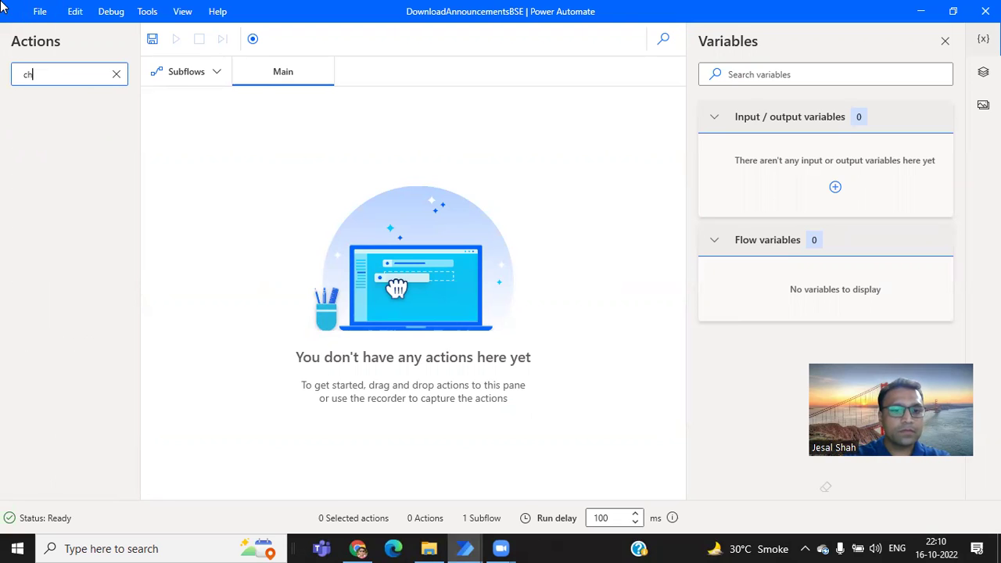
{"action": "type", "text": "rome"}
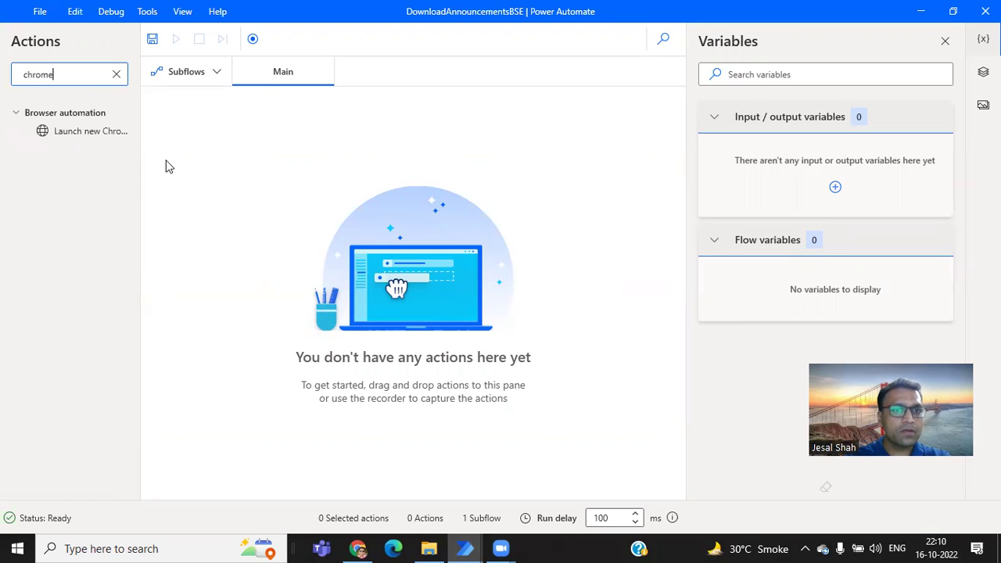
{"action": "left_click_drag", "start_coordinate": [104, 133], "coordinate": [341, 126]}
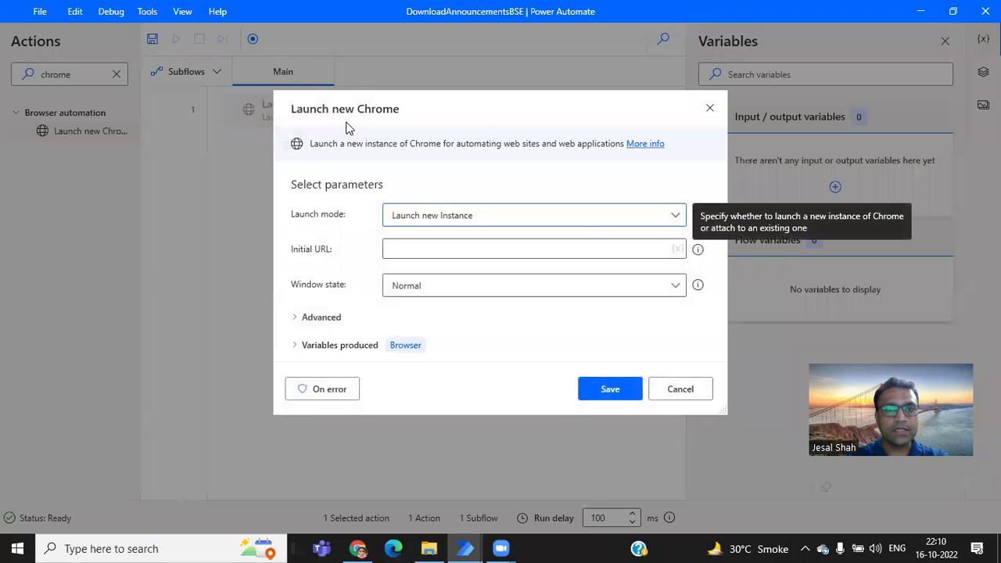
Set Launch new Chrome to open the copied BSE announcements URL, window state Maximized, and save
{"action": "key", "text": "alt+Tab"}
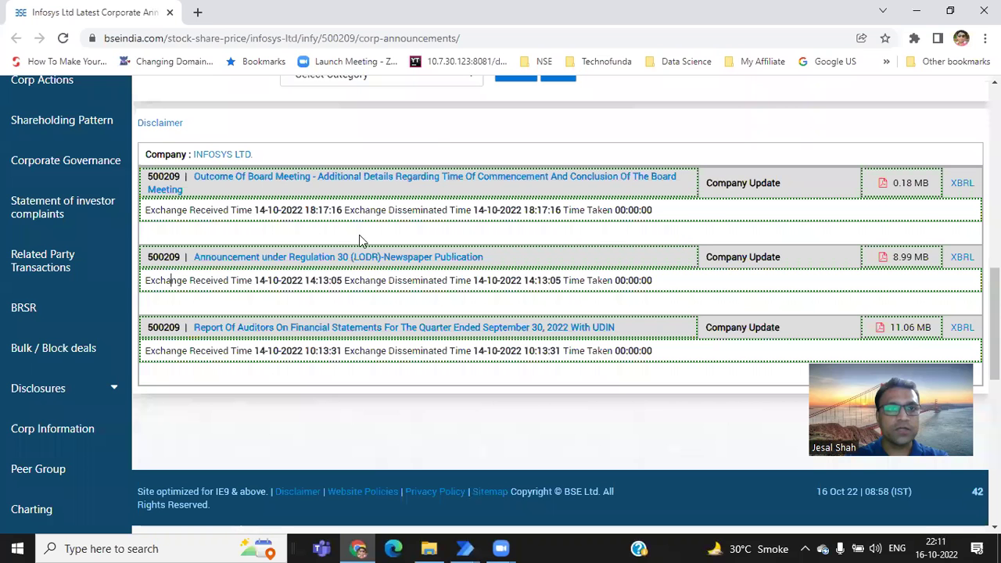
{"action": "left_click", "coordinate": [475, 35]}
{"action": "key", "text": "ctrl+c"}
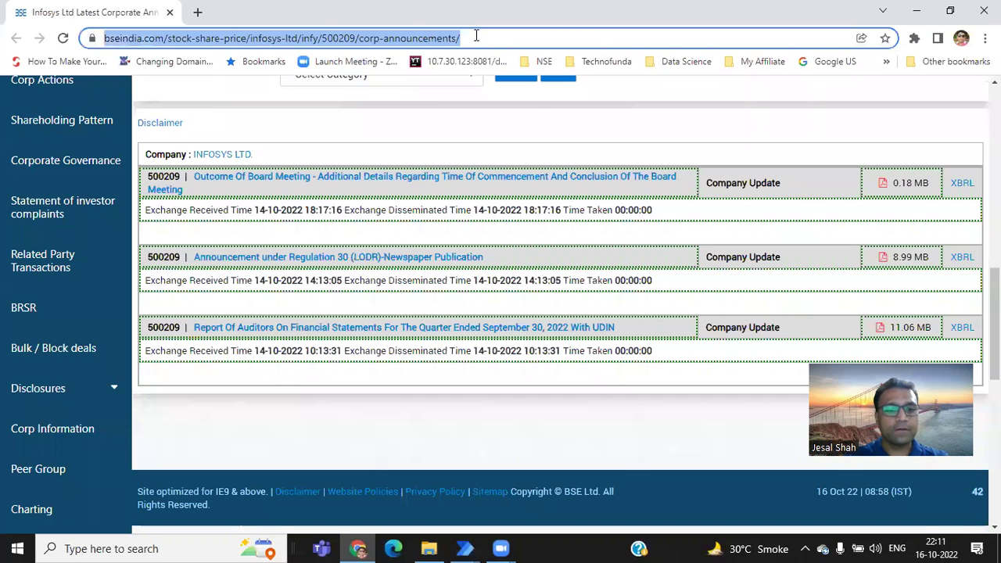
{"action": "key", "text": "alt+Tab"}
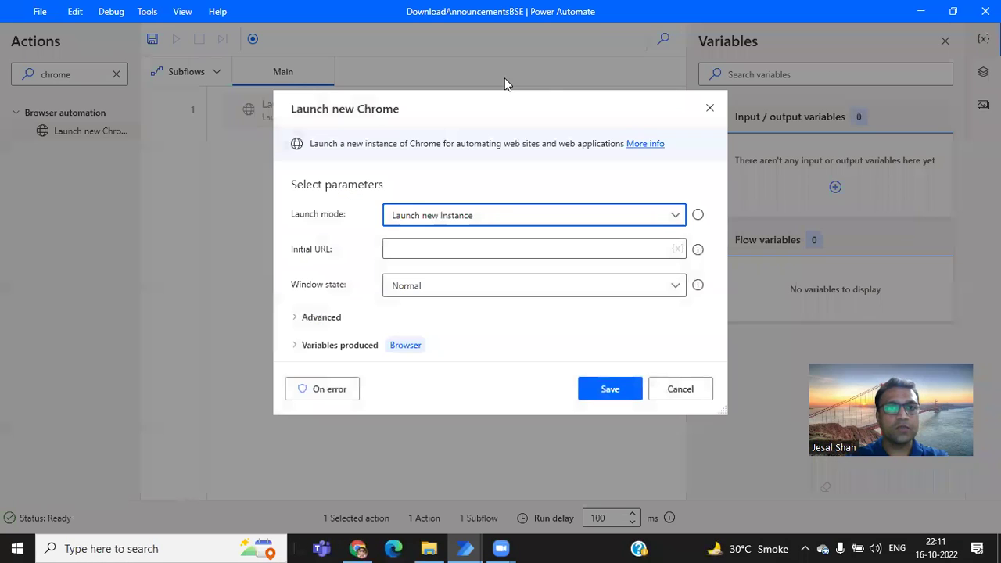
{"action": "left_click", "coordinate": [529, 252]}
{"action": "key", "text": "ctrl+v"}
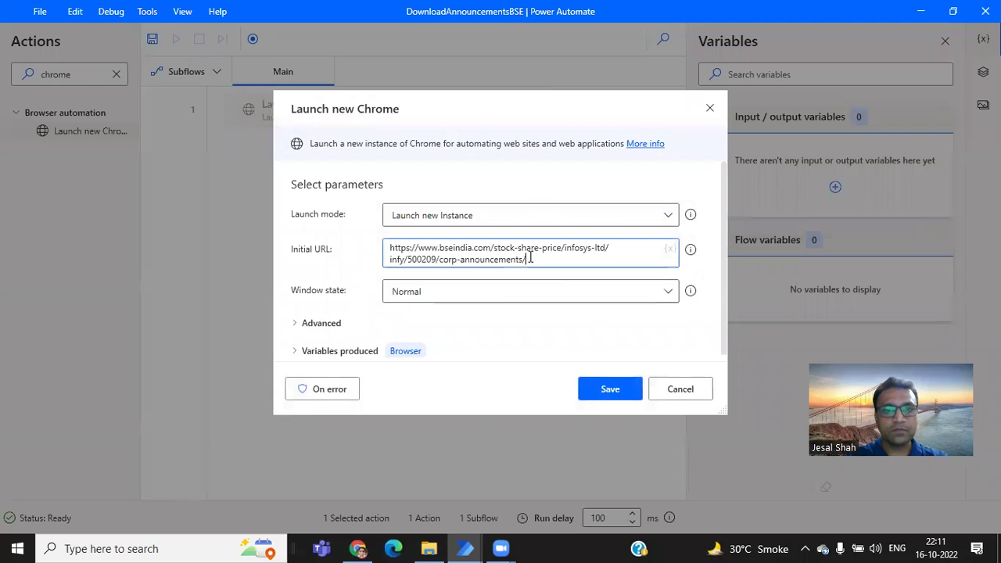
{"action": "left_click", "coordinate": [474, 291]}
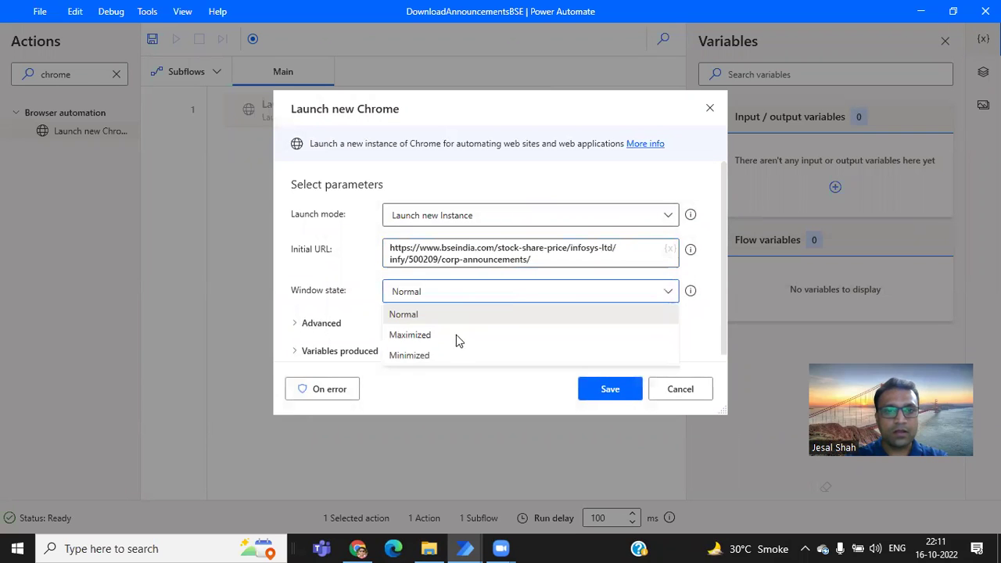
{"action": "left_click", "coordinate": [444, 336]}
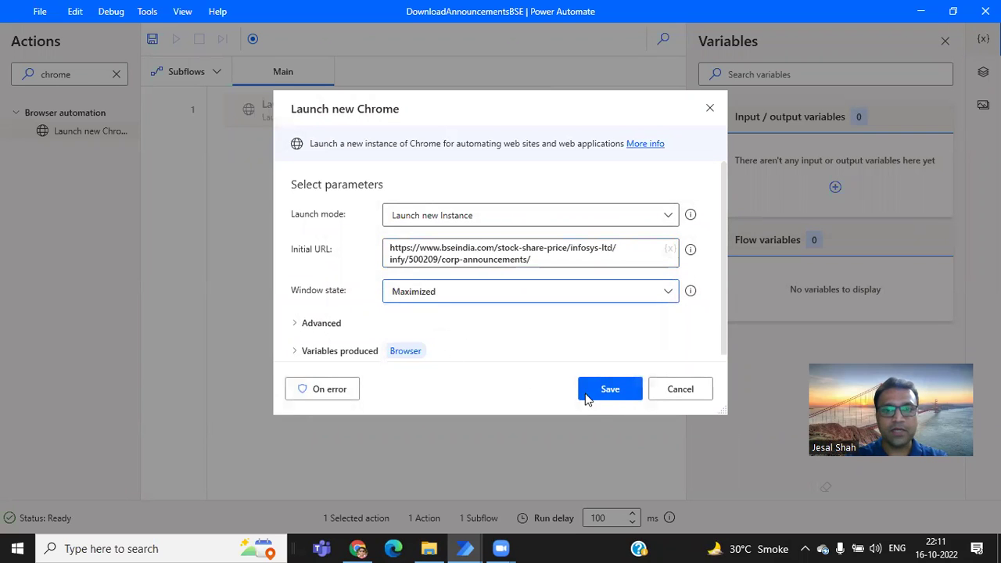
{"action": "left_click", "coordinate": [610, 390]}
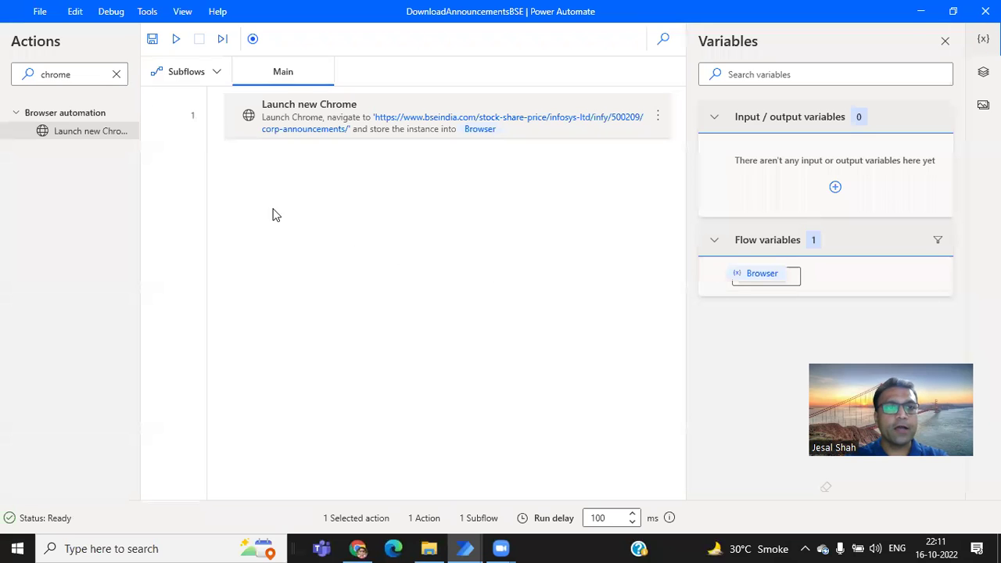
Add Extract data from web page after step 1, then bring Chrome's announcements page forward
{"action": "left_click", "coordinate": [87, 74]}
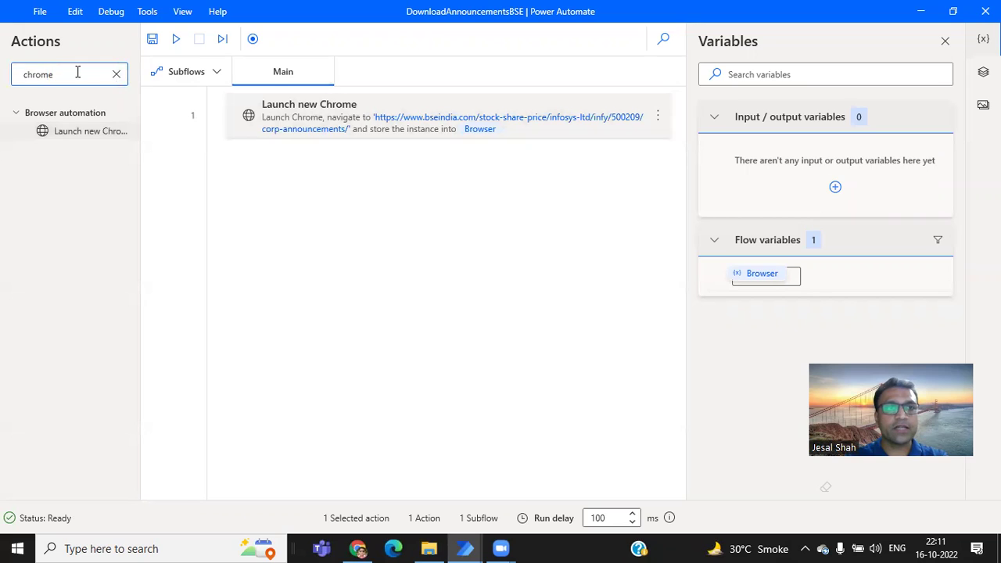
{"action": "double_click", "coordinate": [22, 75]}
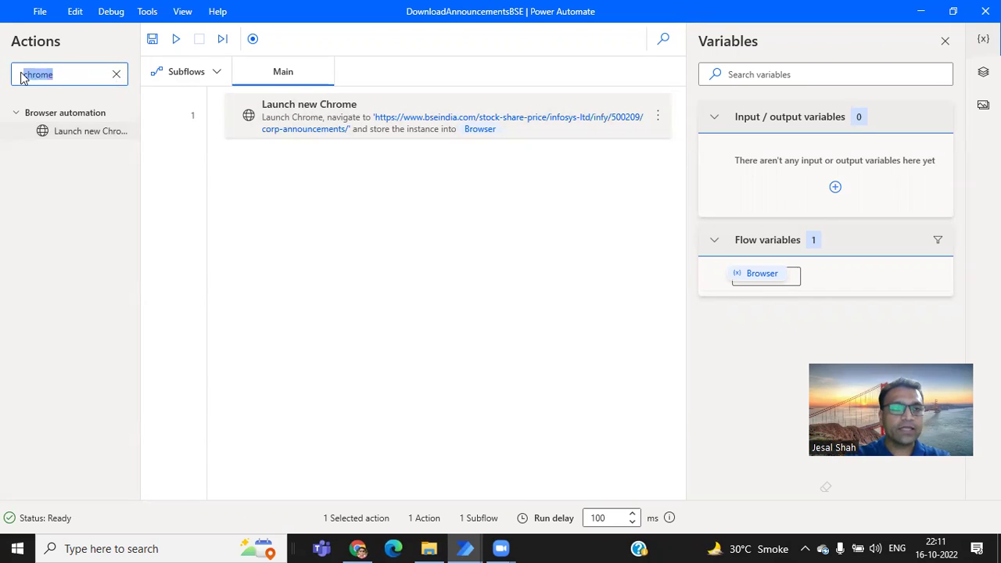
{"action": "type", "text": "e"}
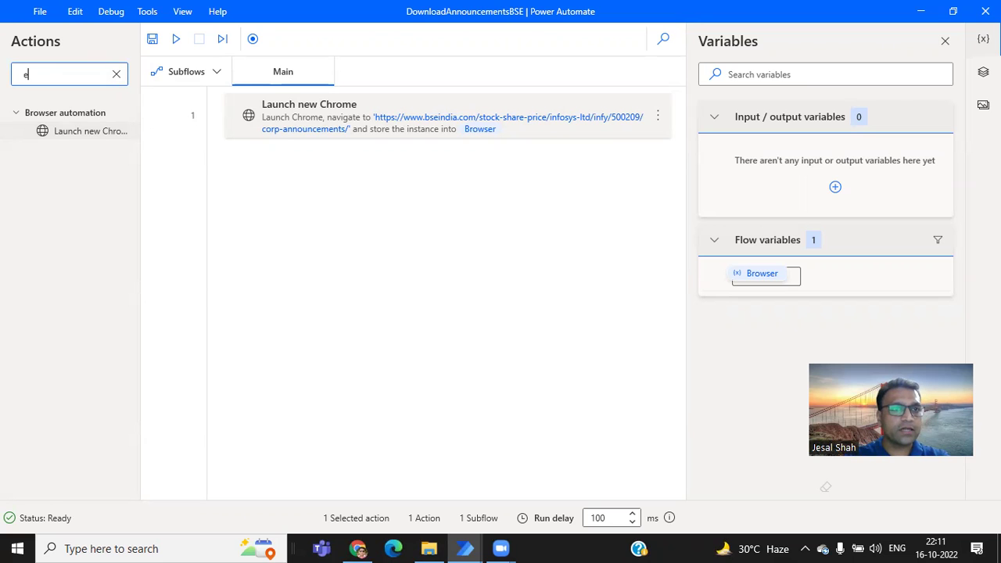
{"action": "type", "text": "xtratc"}
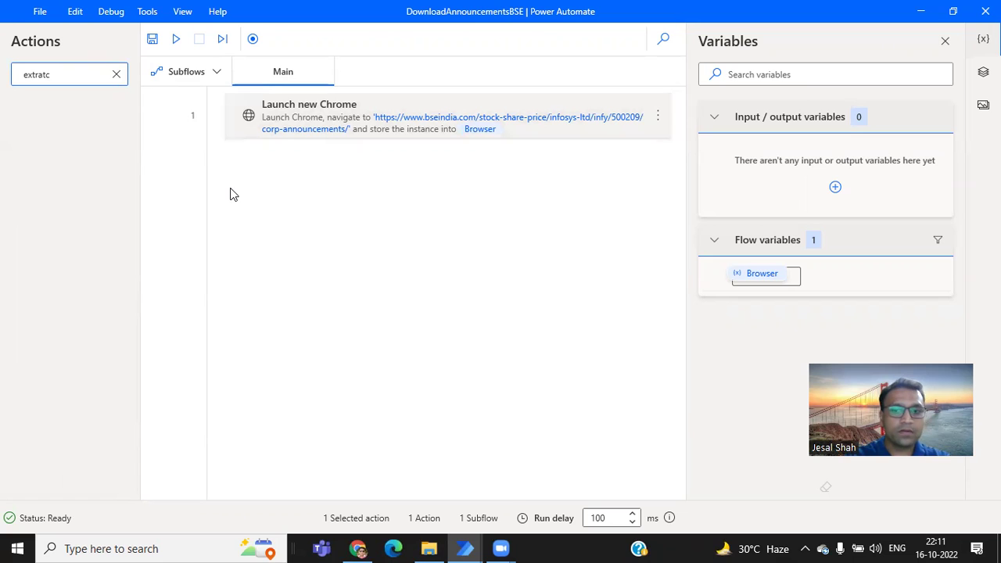
{"action": "key", "text": "BackSpace"}
{"action": "key", "text": "BackSpace"}
{"action": "type", "text": "ct"}
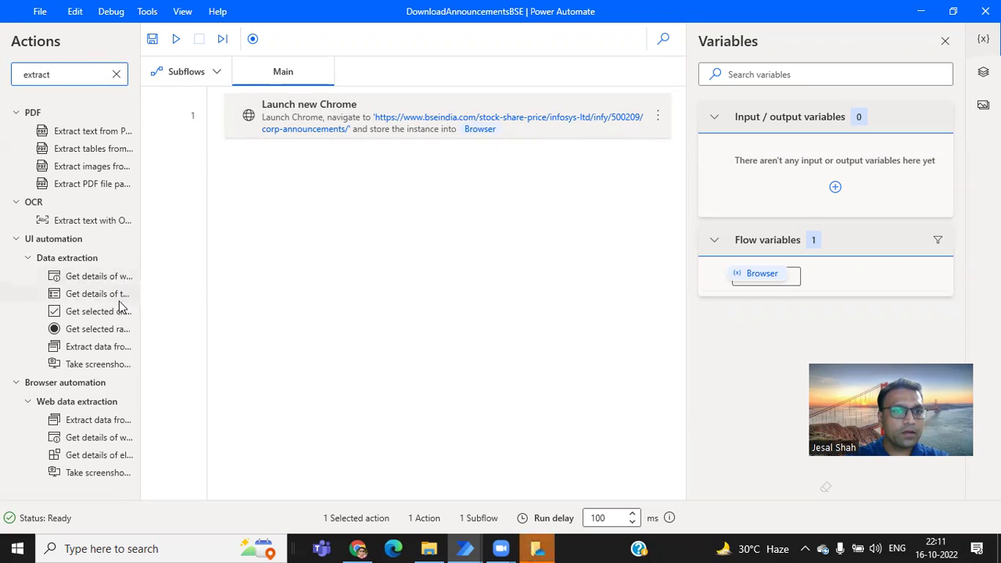
{"action": "left_click_drag", "start_coordinate": [104, 420], "coordinate": [386, 174]}
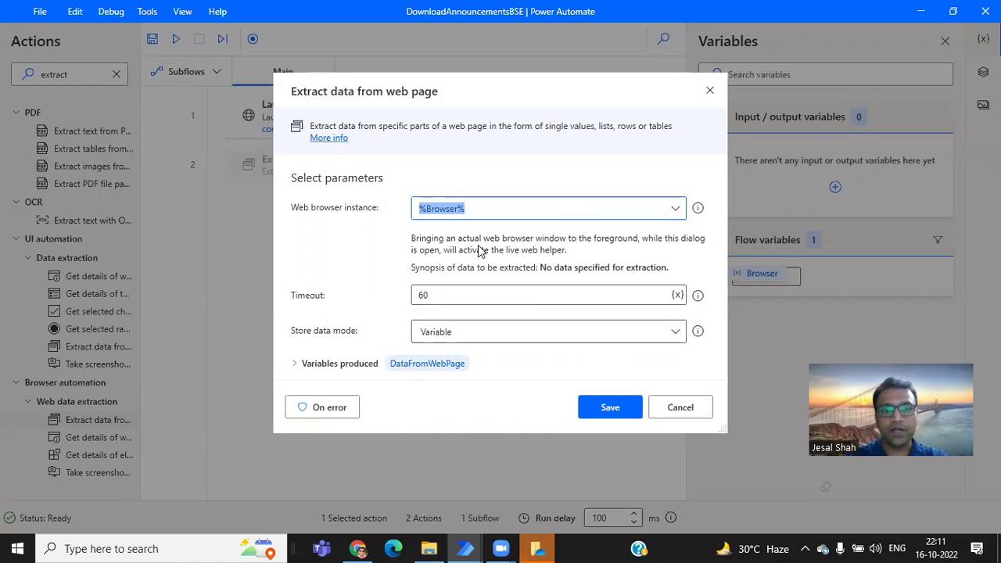
{"action": "left_click", "coordinate": [358, 547]}
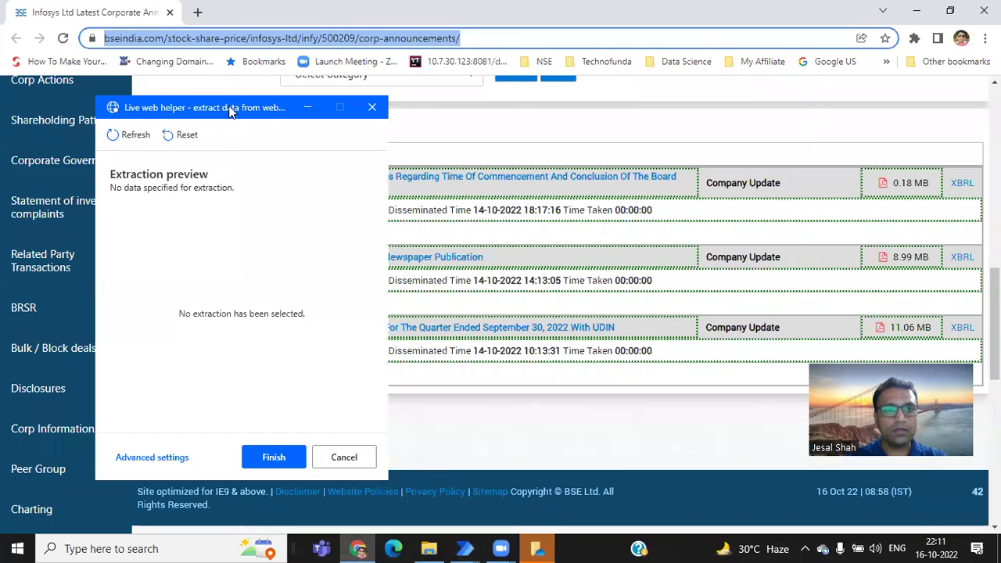
Move the live web helper aside and extract the Outcome announcement row's text as the first value
{"action": "left_click_drag", "start_coordinate": [230, 107], "coordinate": [871, 98]}
{"action": "right_click", "coordinate": [818, 101]}
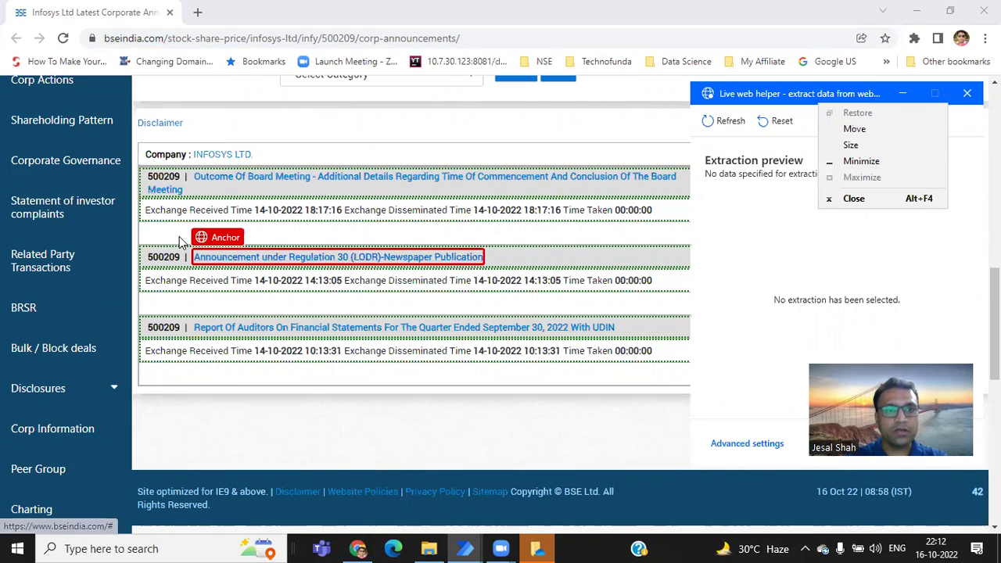
{"action": "left_click", "coordinate": [194, 183]}
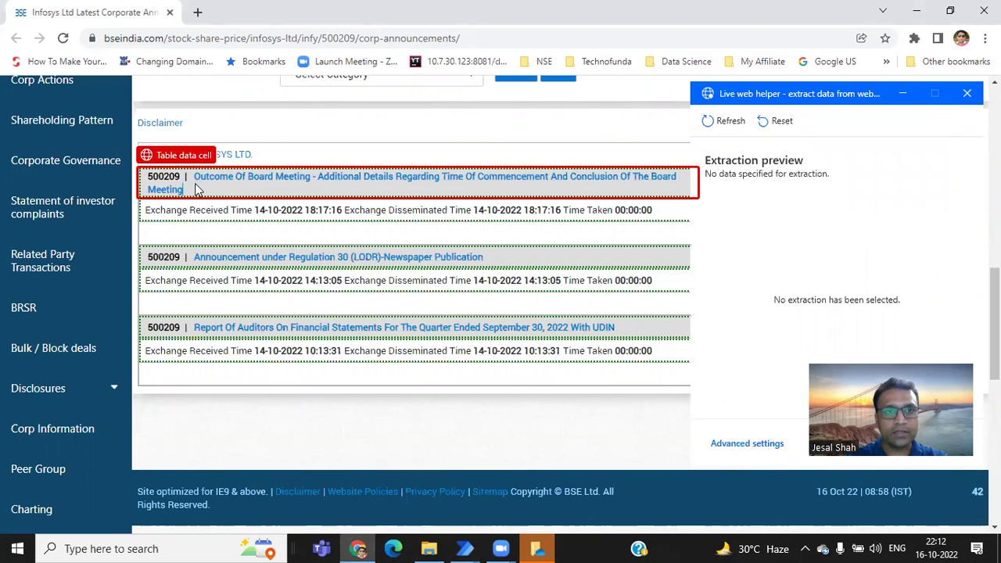
{"action": "right_click", "coordinate": [195, 183]}
{"action": "left_click", "coordinate": [223, 203]}
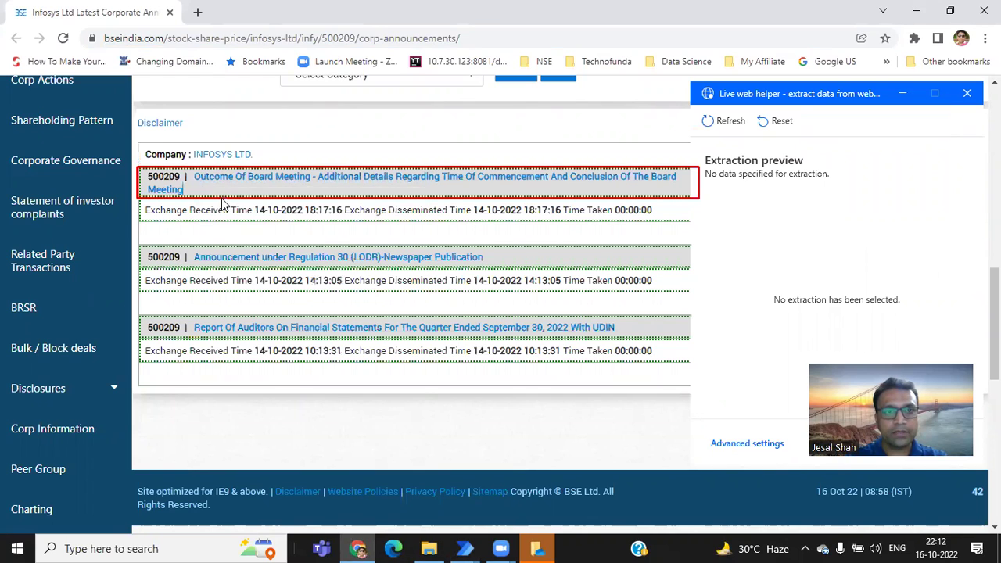
{"action": "right_click", "coordinate": [222, 202]}
{"action": "mouse_move", "coordinate": [272, 214]}
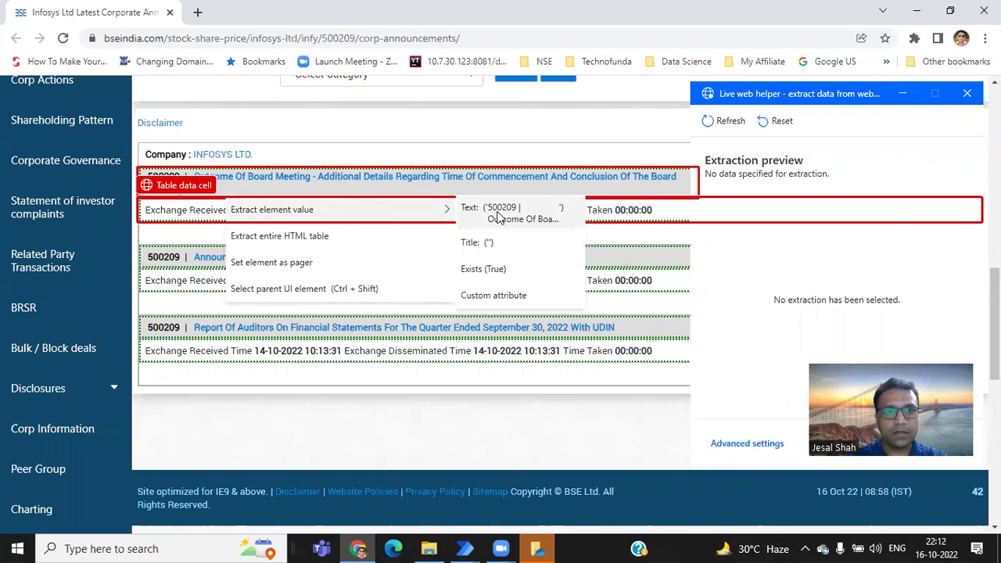
{"action": "left_click", "coordinate": [259, 190]}
{"action": "right_click", "coordinate": [252, 190]}
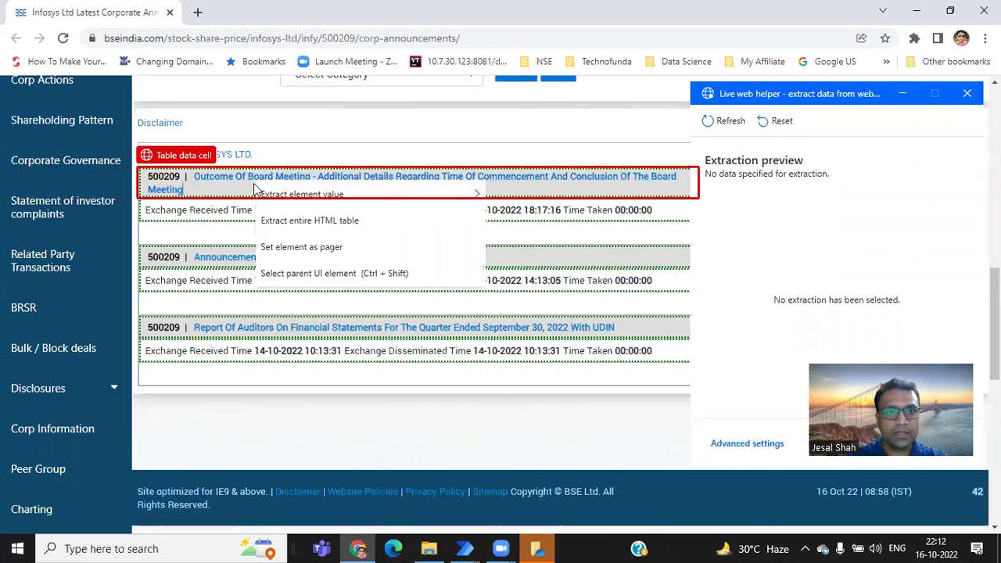
{"action": "mouse_move", "coordinate": [326, 195]}
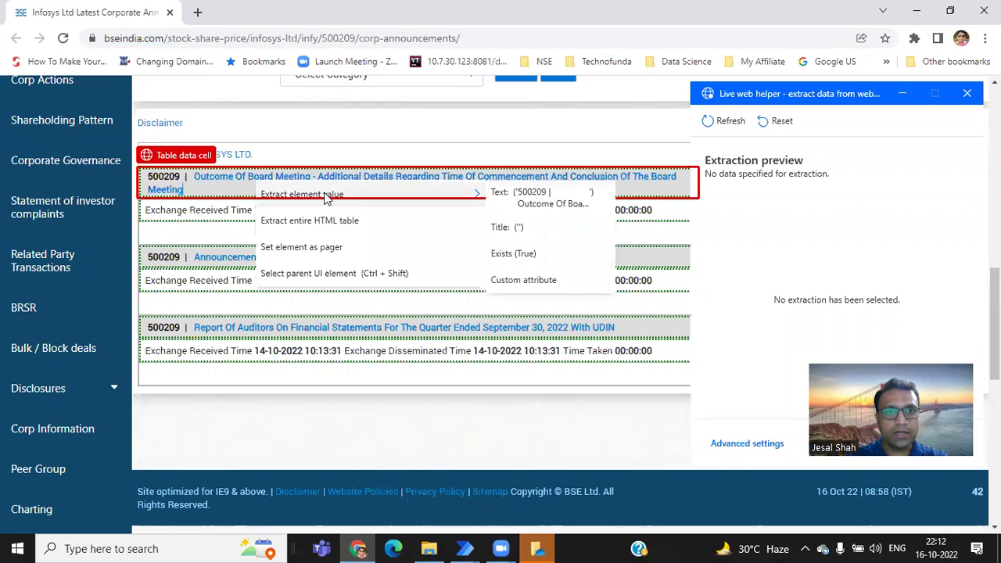
{"action": "left_click", "coordinate": [530, 199]}
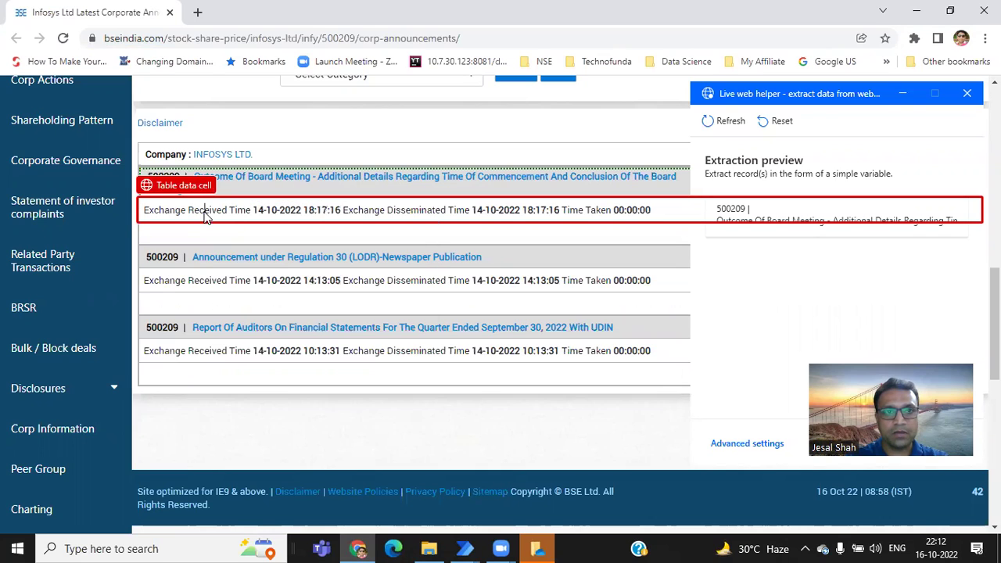
Extract the Exchange Received Time line's text as the second value
{"action": "right_click", "coordinate": [206, 218]}
{"action": "mouse_move", "coordinate": [282, 234]}
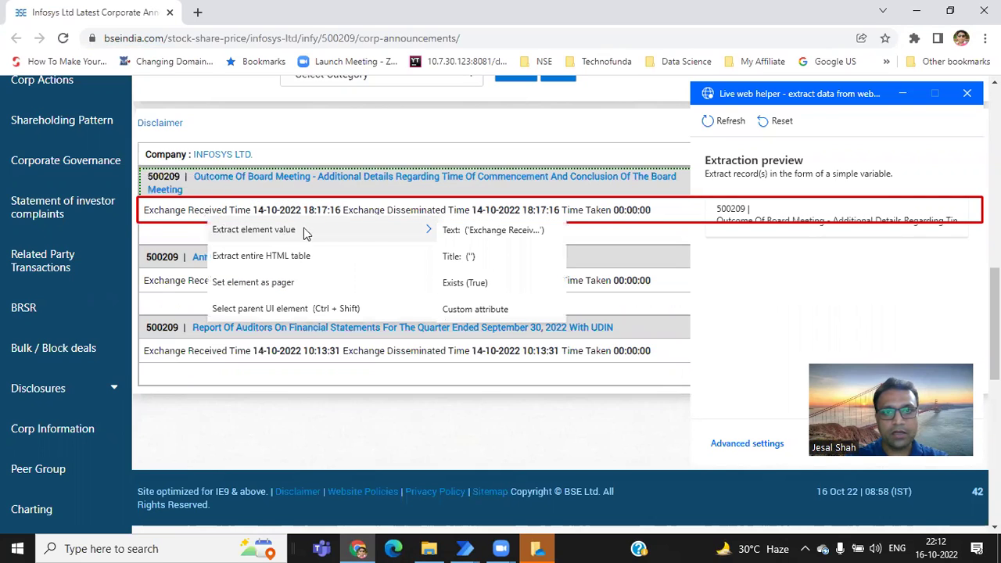
{"action": "left_click", "coordinate": [491, 231]}
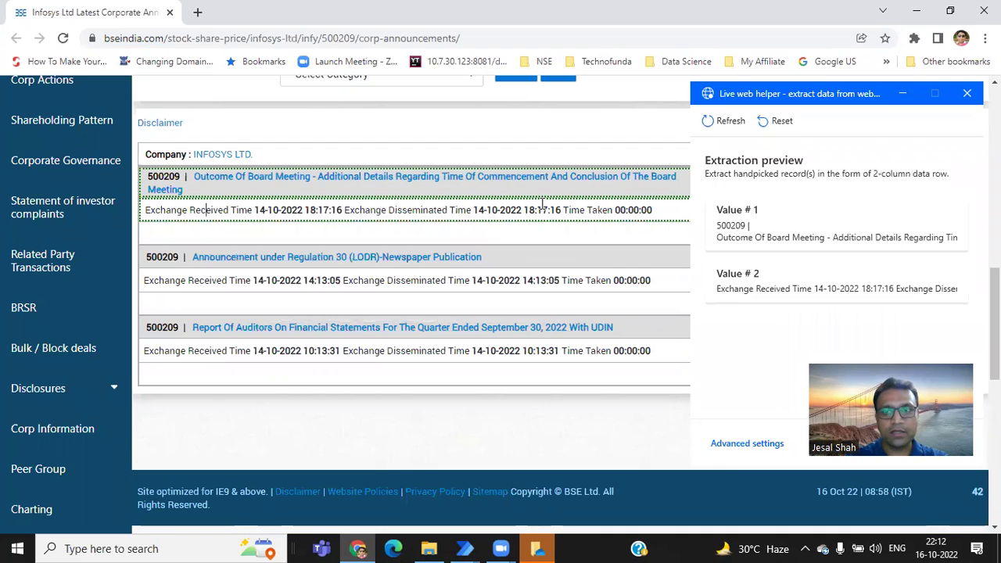
Extract the 0.18 MB attachment size text as the third value
{"action": "left_click", "coordinate": [798, 94]}
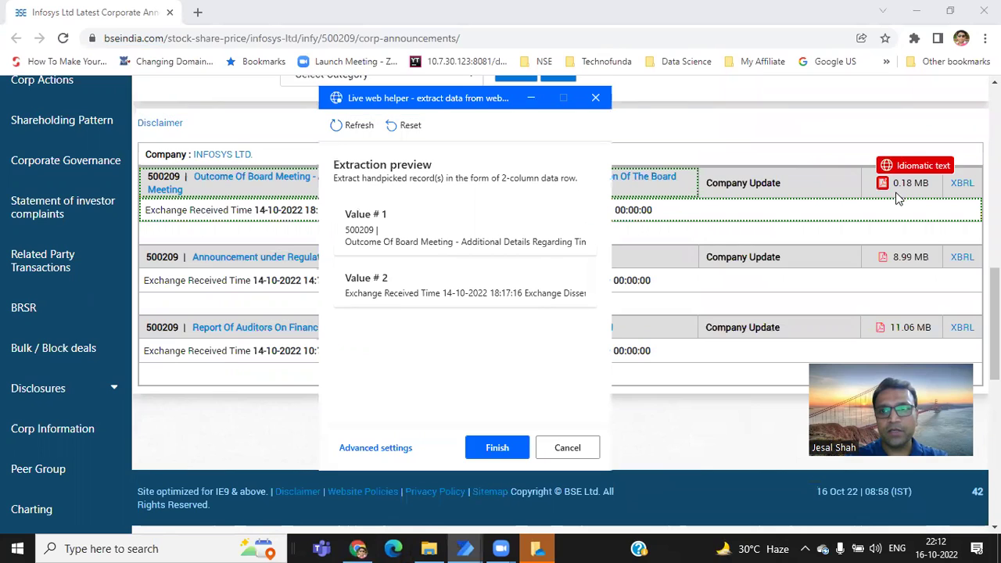
{"action": "left_click", "coordinate": [897, 198]}
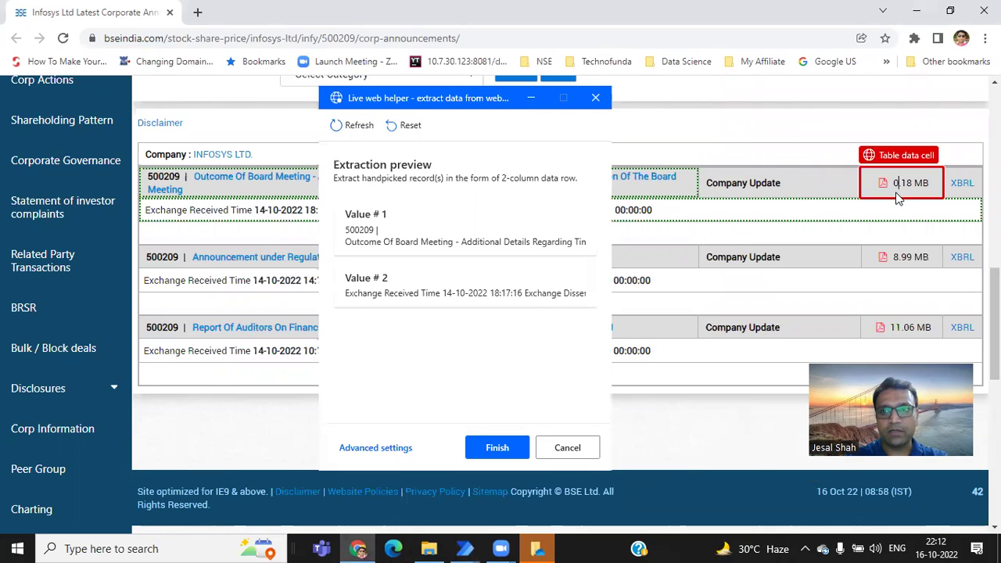
{"action": "left_click", "coordinate": [898, 197]}
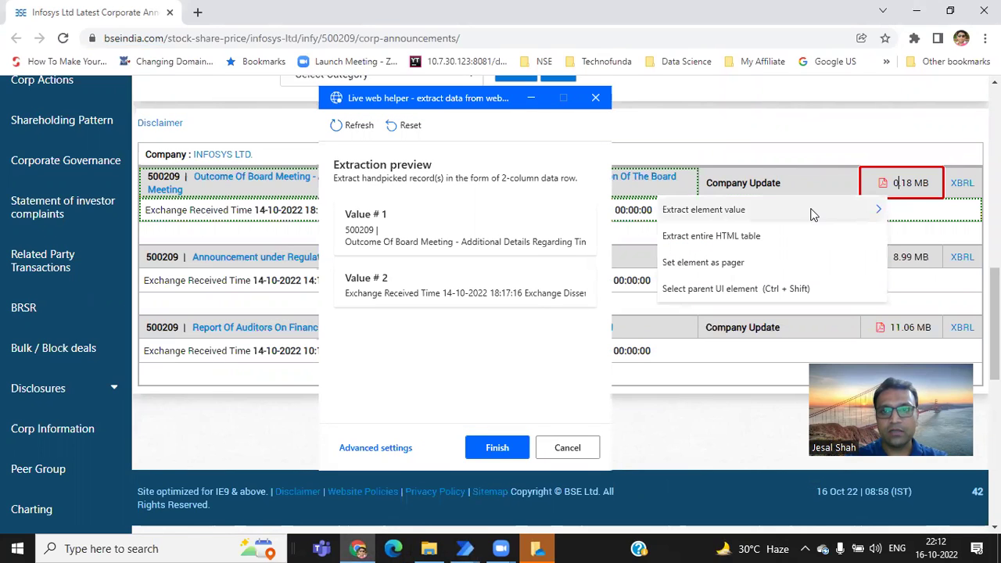
{"action": "mouse_move", "coordinate": [813, 214]}
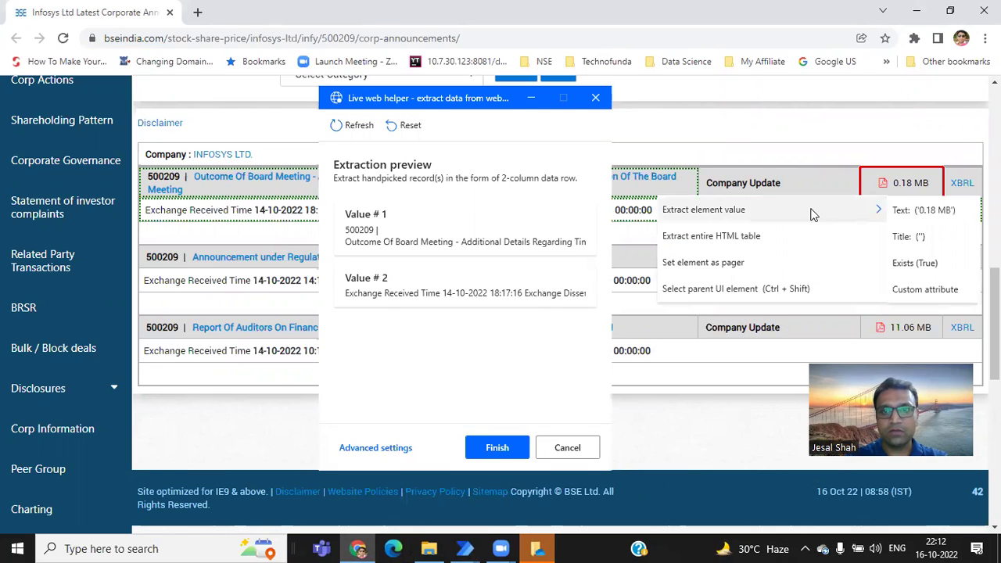
{"action": "left_click", "coordinate": [907, 213]}
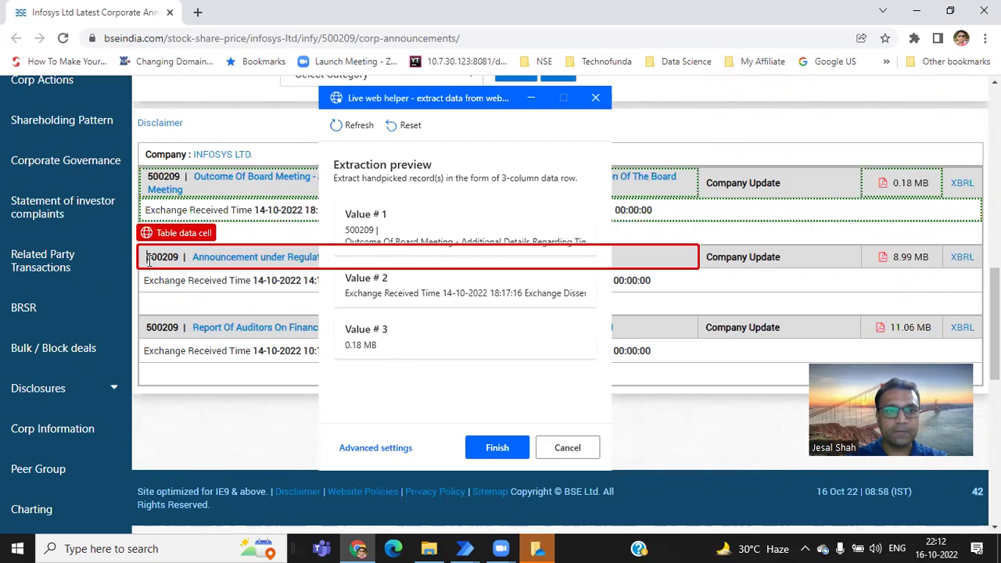
Extract the second announcement's title so all three rows are captured, and move the helper aside
{"action": "right_click", "coordinate": [151, 266]}
{"action": "mouse_move", "coordinate": [221, 291]}
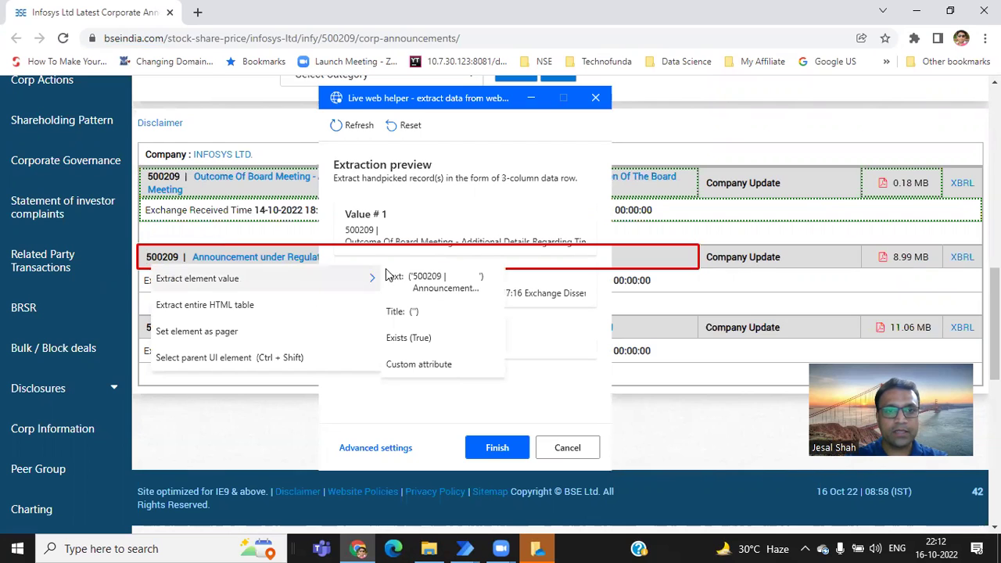
{"action": "left_click", "coordinate": [427, 282]}
{"action": "right_click", "coordinate": [428, 290]}
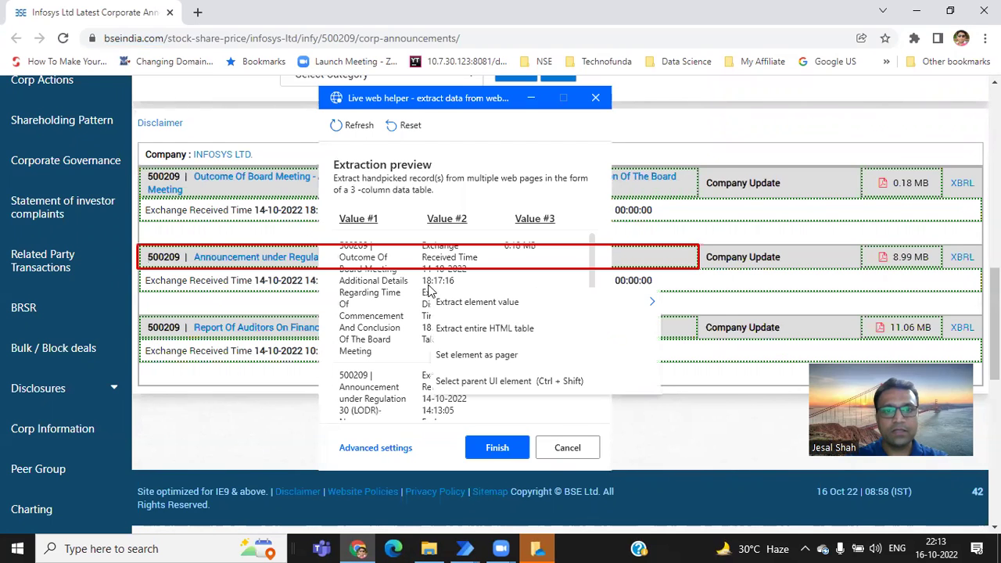
{"action": "left_click", "coordinate": [451, 114]}
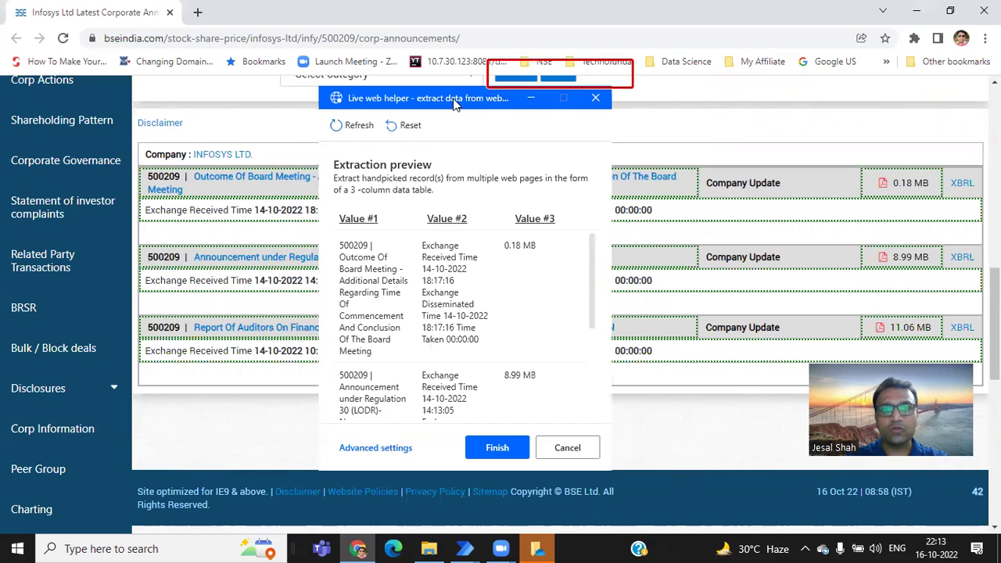
{"action": "left_click_drag", "start_coordinate": [466, 105], "coordinate": [702, 75]}
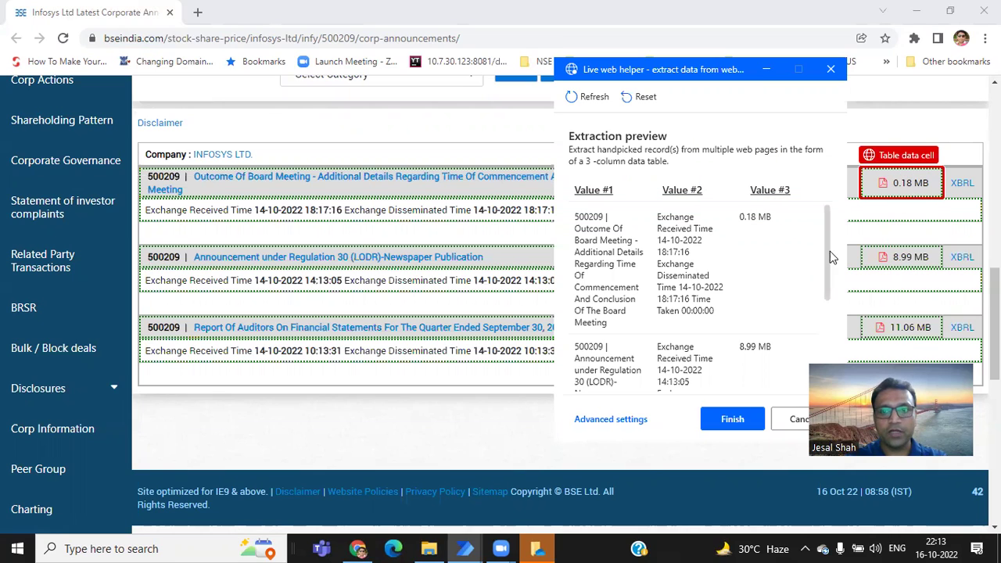
{"action": "mouse_move", "coordinate": [829, 258]}
{"action": "left_mouse_down"}
{"action": "mouse_move", "coordinate": [816, 354]}
{"action": "mouse_move", "coordinate": [820, 249]}
{"action": "mouse_move", "coordinate": [811, 257]}
{"action": "left_mouse_up"}
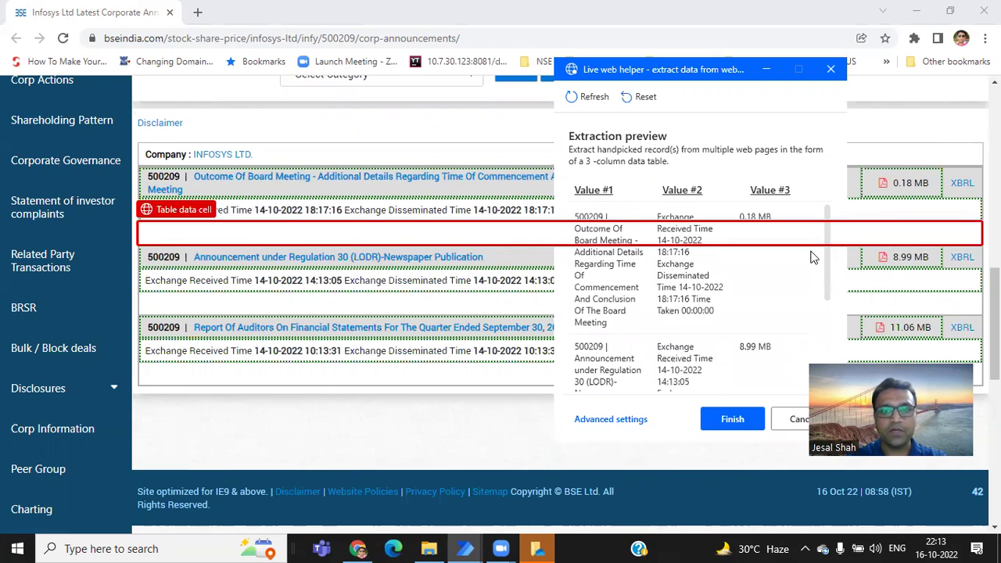
Finish extraction and save step 2 with Store data mode set to Excel spreadsheet
{"action": "left_click", "coordinate": [733, 420]}
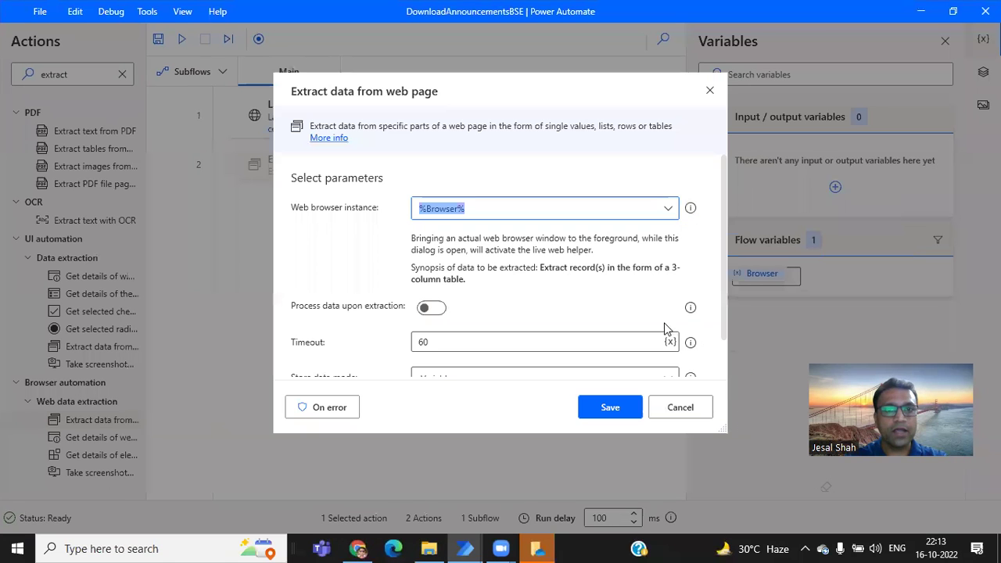
{"action": "scroll", "coordinate": [569, 317], "scroll_direction": "down", "scroll_amount": 1}
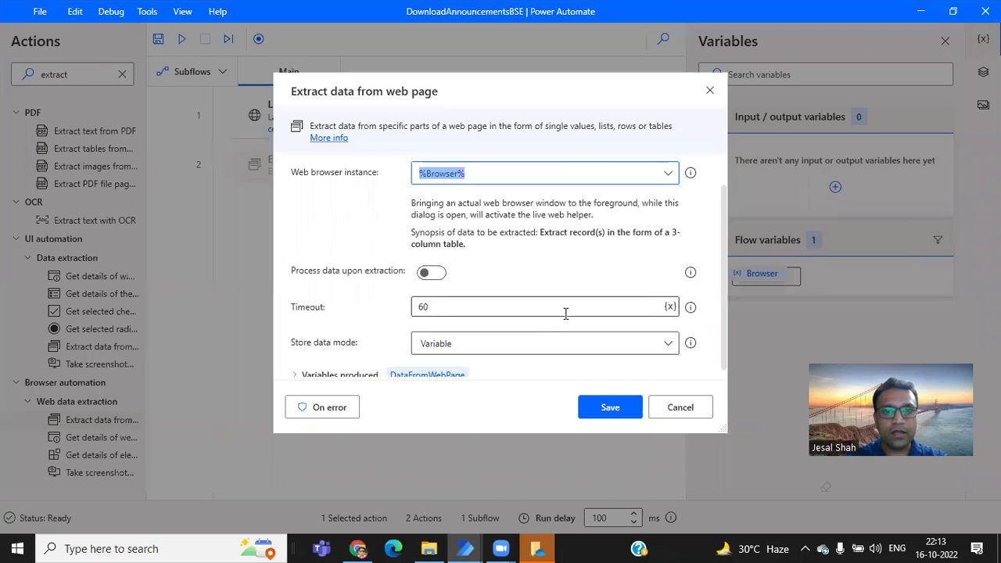
{"action": "left_click", "coordinate": [505, 348]}
{"action": "left_click", "coordinate": [488, 386]}
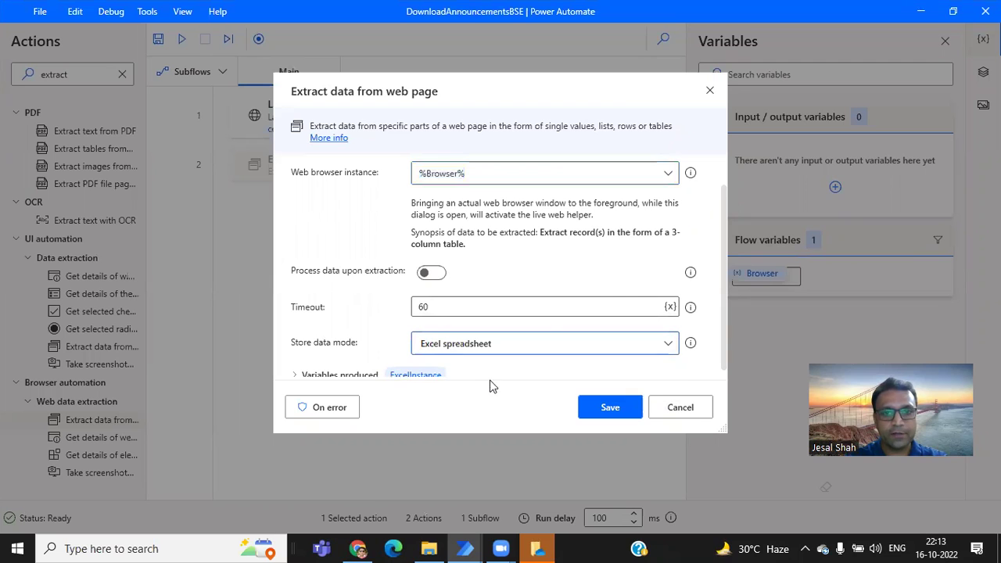
{"action": "left_click", "coordinate": [611, 408]}
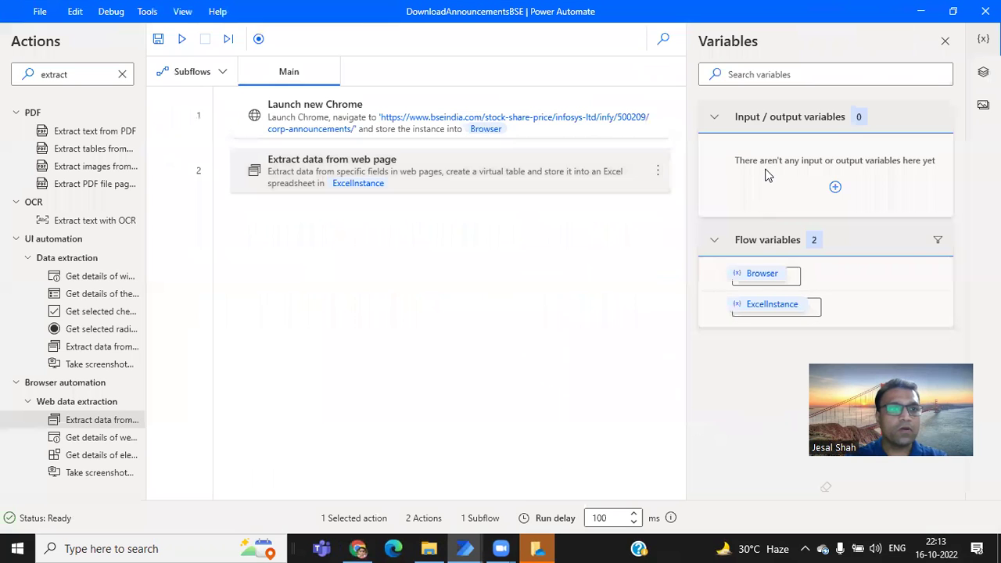
Search for 'close' and add Close web browser on %Browser% as step 3
{"action": "left_click", "coordinate": [81, 72]}
{"action": "double_click", "coordinate": [48, 71]}
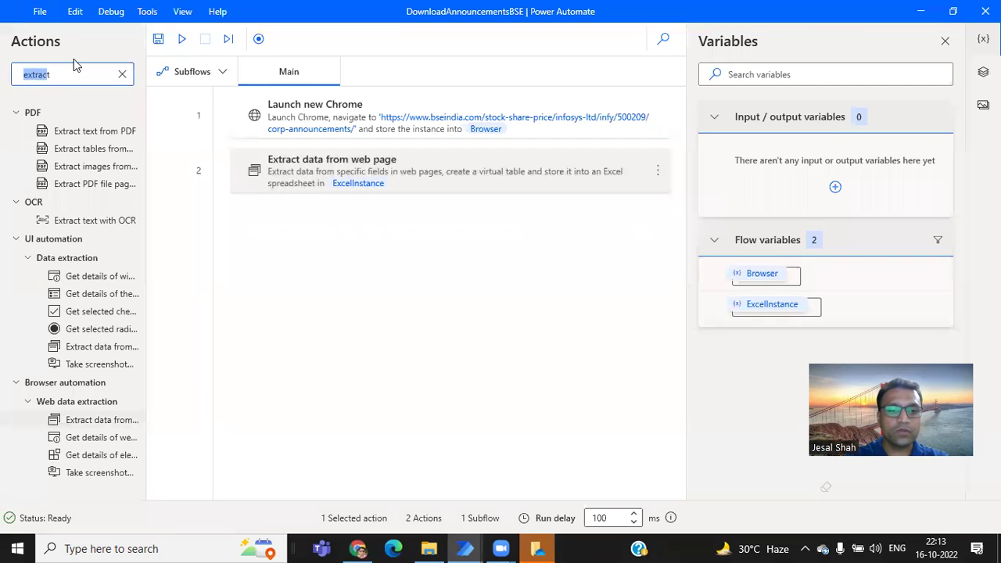
{"action": "type", "text": "c"}
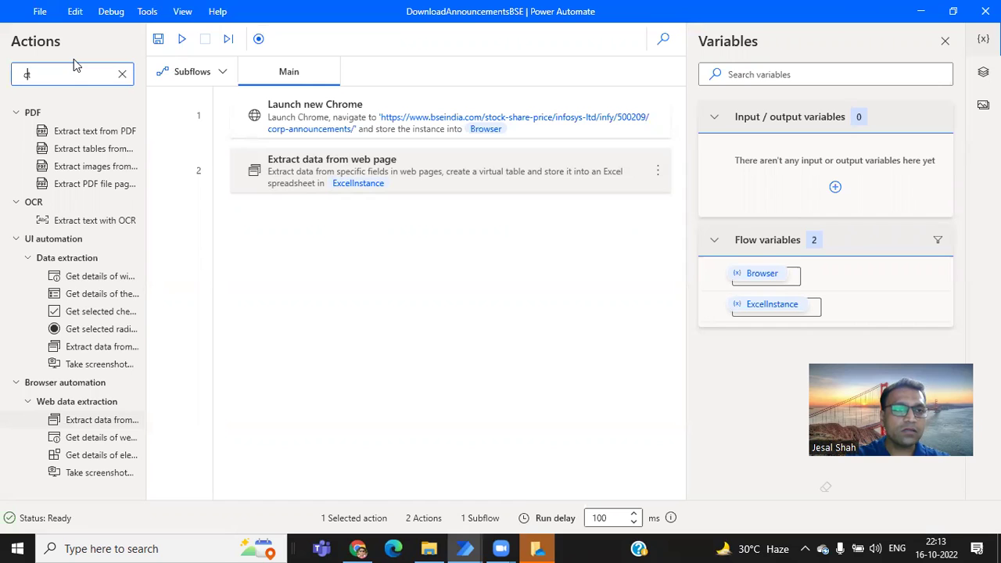
{"action": "type", "text": "lose"}
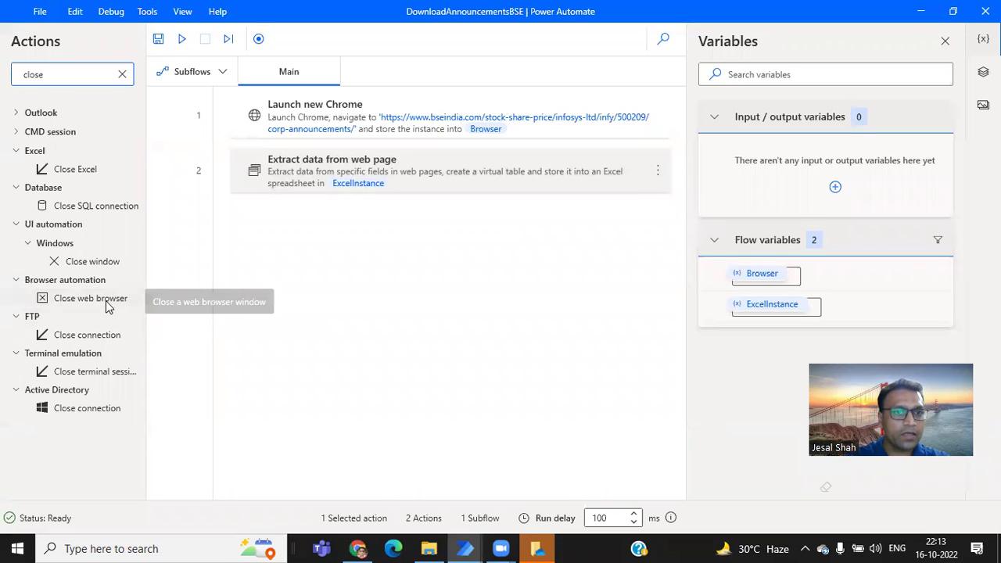
{"action": "left_click_drag", "start_coordinate": [102, 300], "coordinate": [365, 228]}
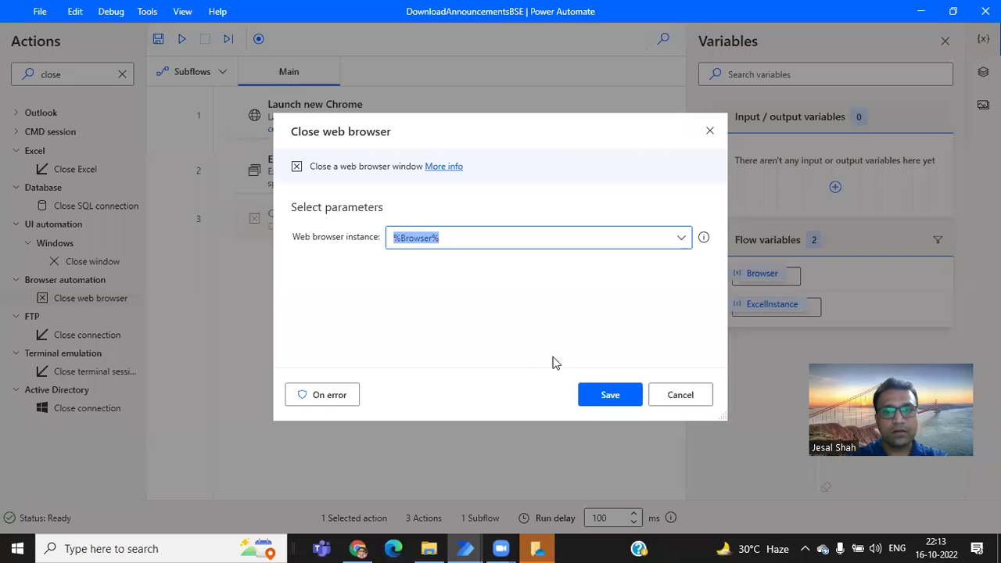
{"action": "left_click", "coordinate": [608, 395]}
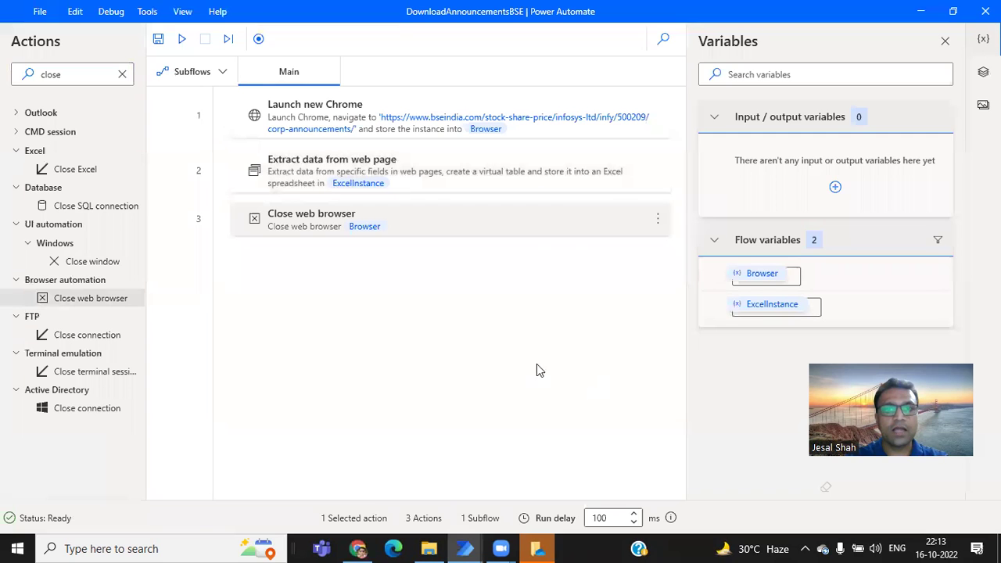
Run the three-step flow from the toolbar
{"action": "left_click", "coordinate": [182, 41]}
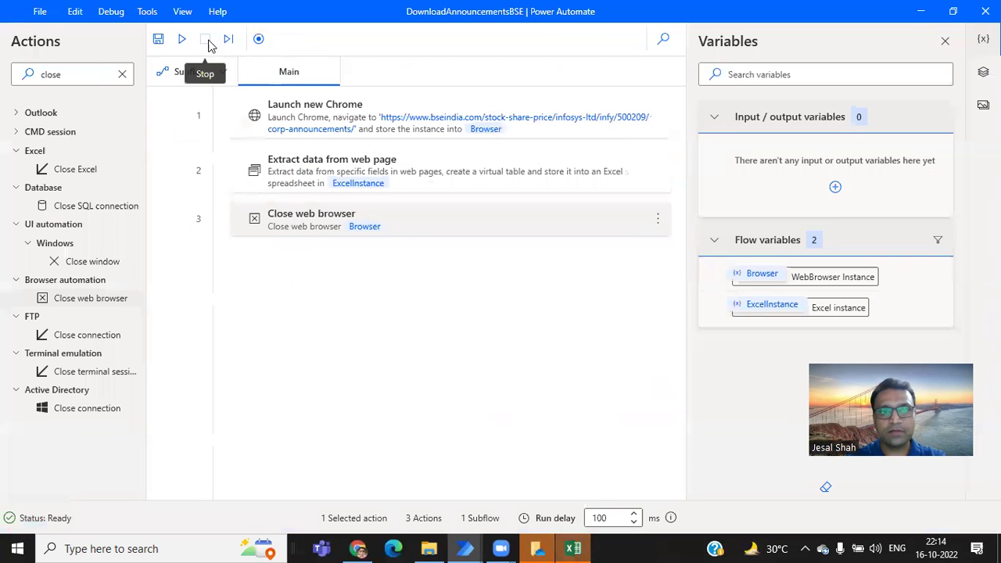
Maximize Excel's Book1, widen column A and shorten the tall rows
{"action": "left_click", "coordinate": [583, 547]}
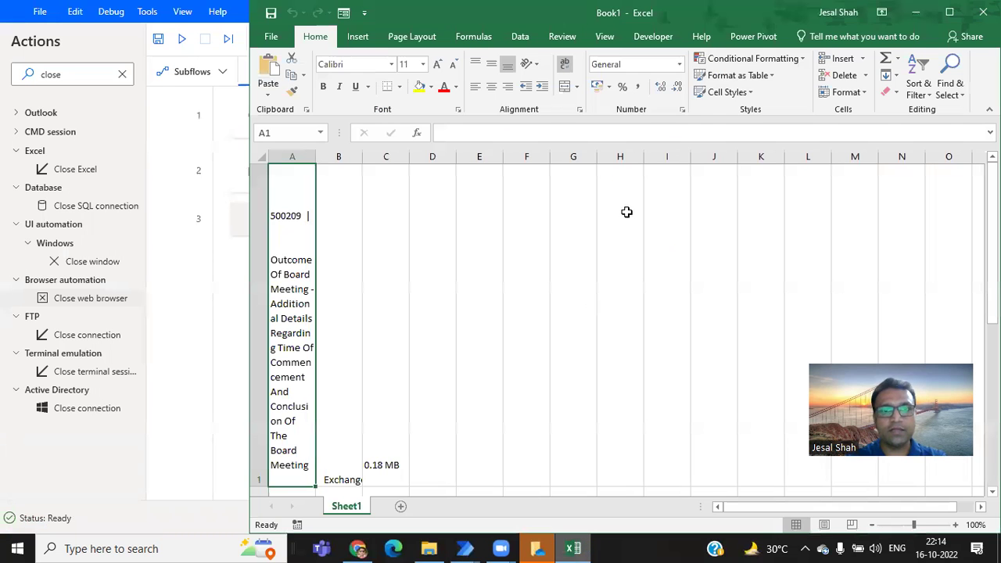
{"action": "left_click", "coordinate": [949, 13]}
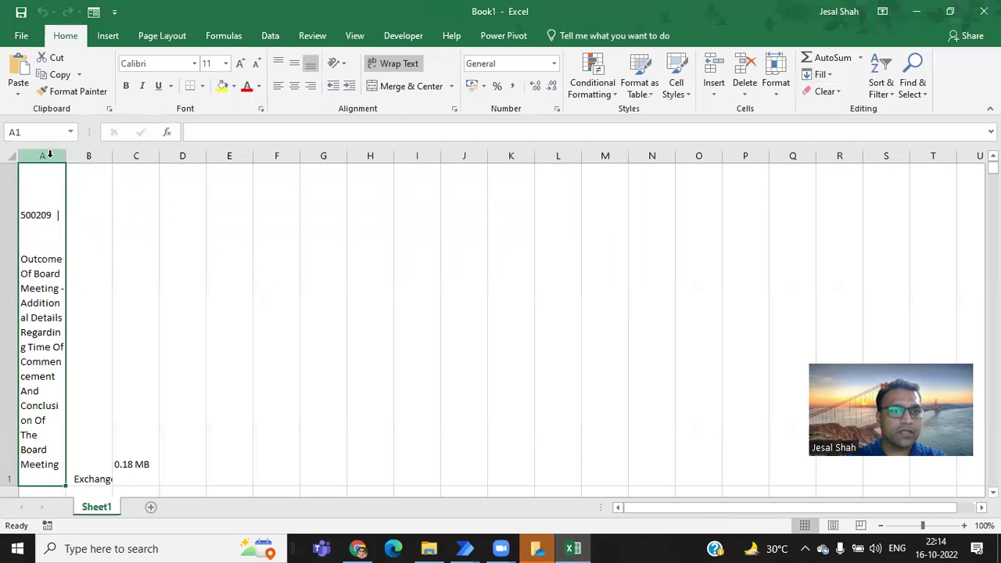
{"action": "left_click_drag", "start_coordinate": [89, 157], "coordinate": [148, 161]}
{"action": "left_click", "coordinate": [187, 196]}
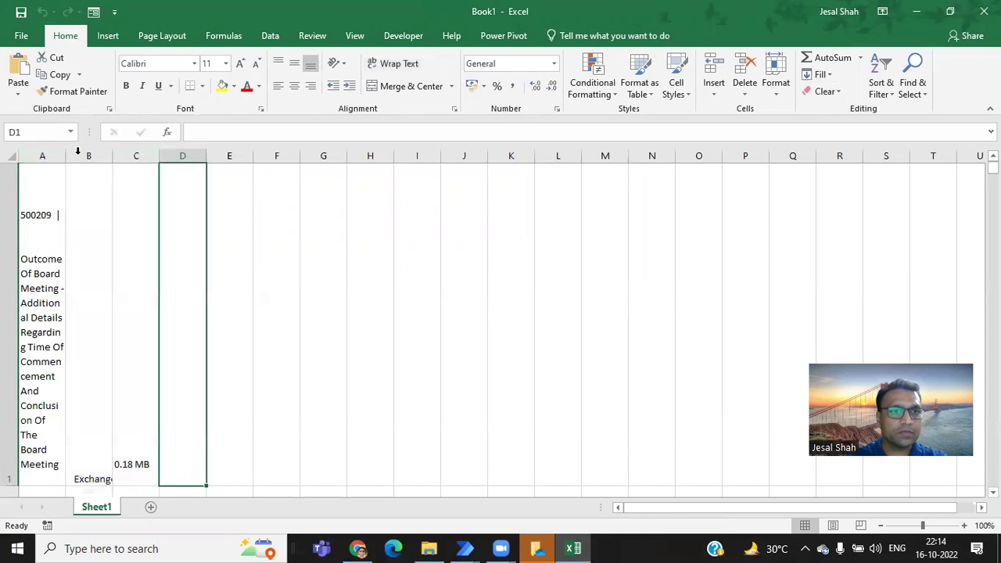
{"action": "left_click_drag", "start_coordinate": [67, 156], "coordinate": [564, 157]}
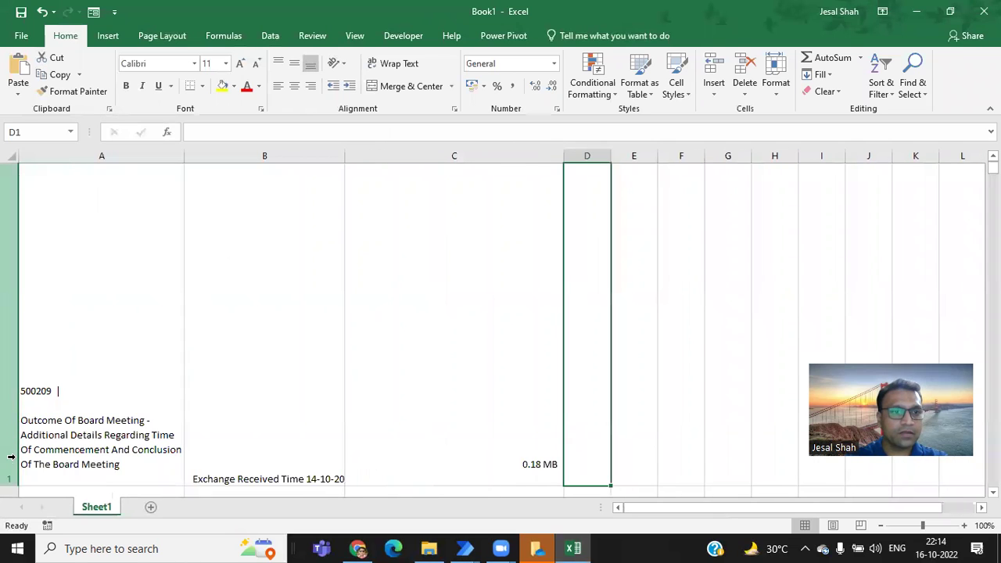
{"action": "left_click_drag", "start_coordinate": [11, 480], "coordinate": [35, 219]}
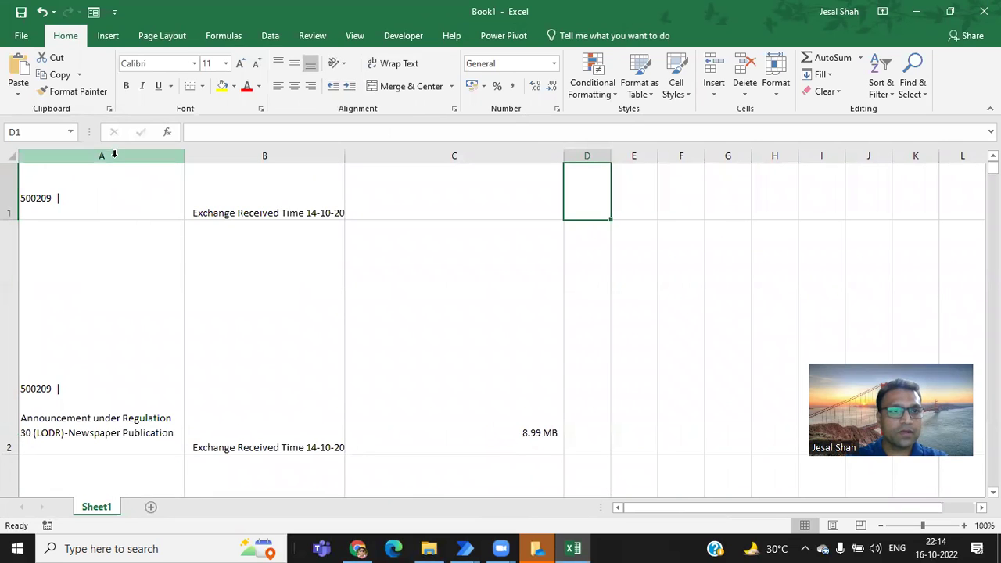
Try turning off Wrap Text and applying Top Align on the data columns, then undo both changes
{"action": "left_click_drag", "start_coordinate": [118, 154], "coordinate": [487, 148]}
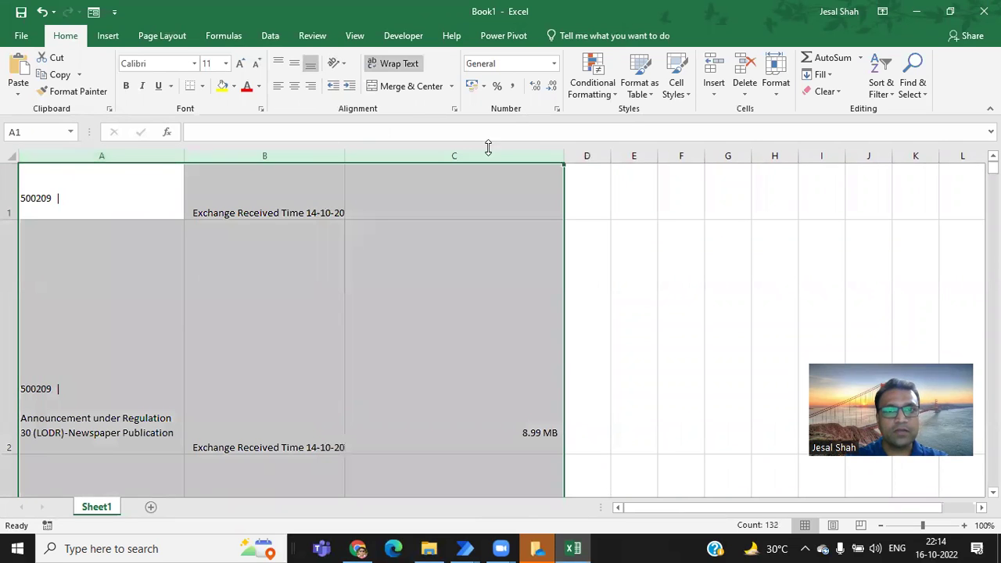
{"action": "left_click", "coordinate": [394, 65]}
{"action": "left_click", "coordinate": [277, 63]}
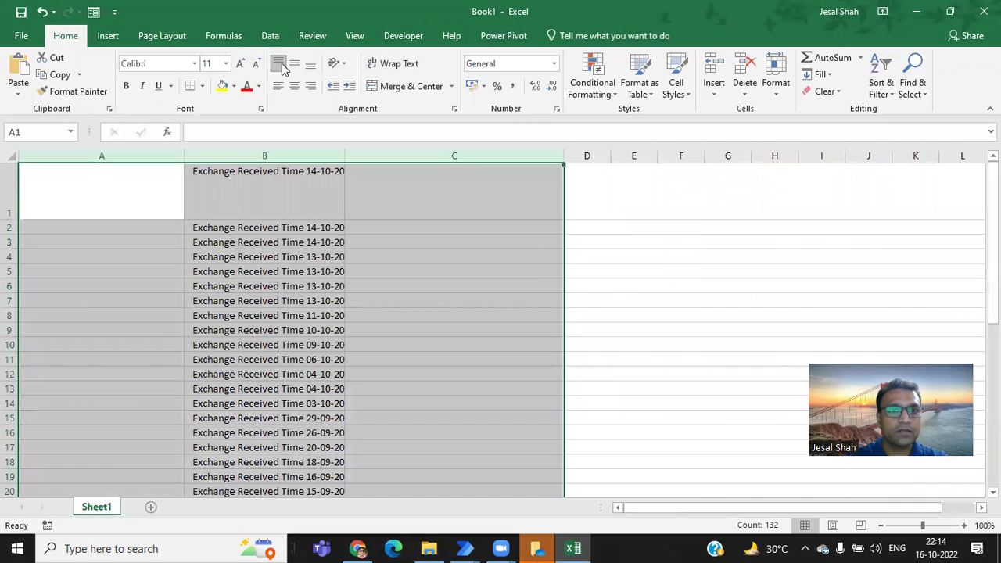
{"action": "left_click", "coordinate": [155, 203]}
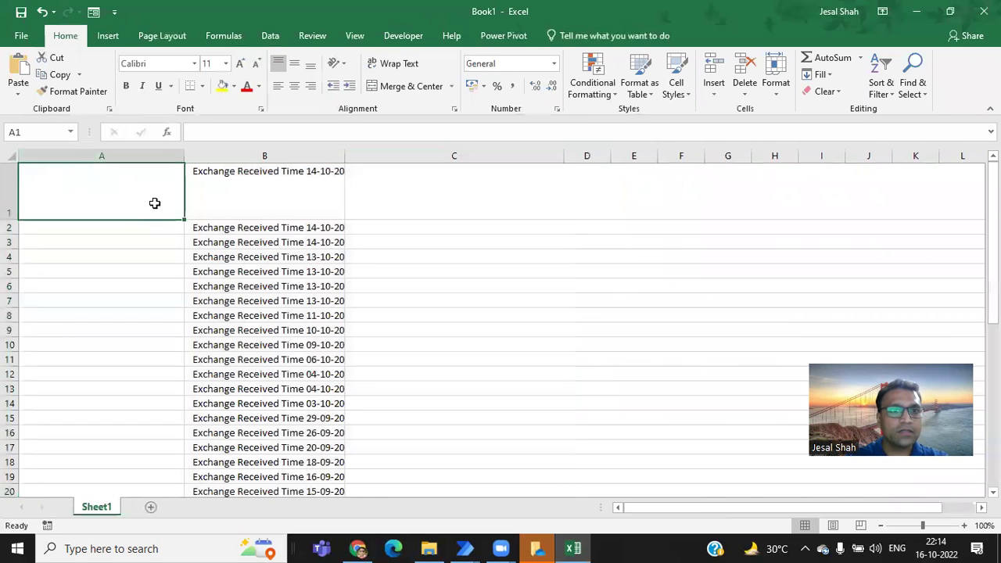
{"action": "left_click", "coordinate": [304, 195]}
{"action": "left_click", "coordinate": [422, 194]}
{"action": "key", "text": "ctrl+z"}
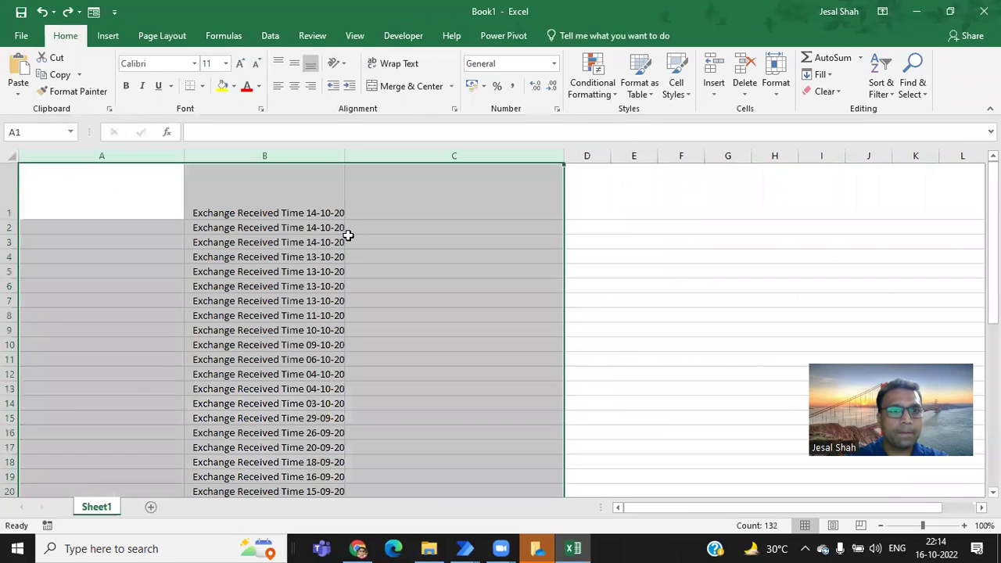
{"action": "key", "text": "ctrl+z"}
{"action": "key", "text": "ctrl+z"}
Top-align cell A1 and widen columns A and B to show full titles and timestamps
{"action": "left_click", "coordinate": [80, 208]}
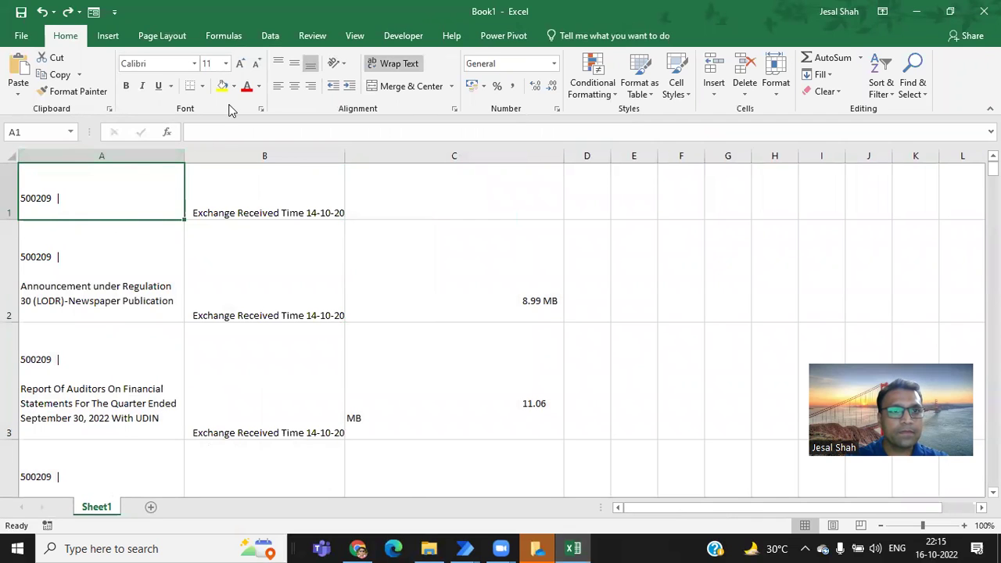
{"action": "left_click", "coordinate": [278, 62]}
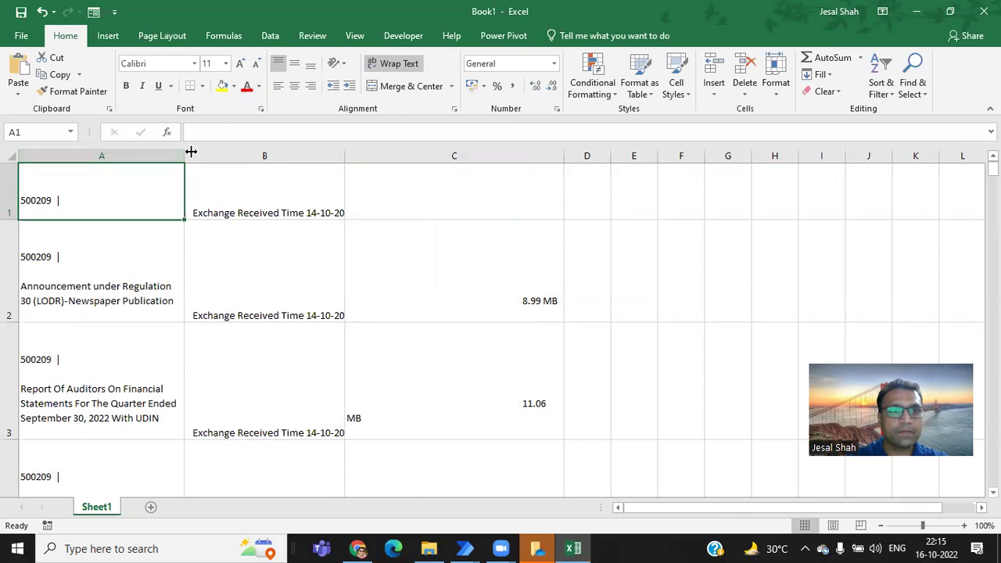
{"action": "left_click_drag", "start_coordinate": [186, 152], "coordinate": [294, 154]}
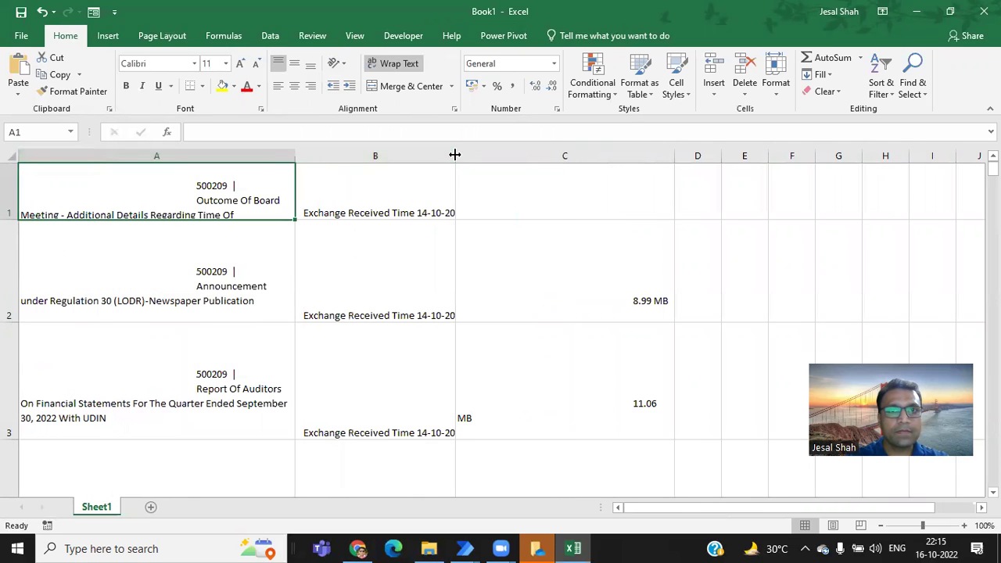
{"action": "left_click_drag", "start_coordinate": [455, 154], "coordinate": [544, 154]}
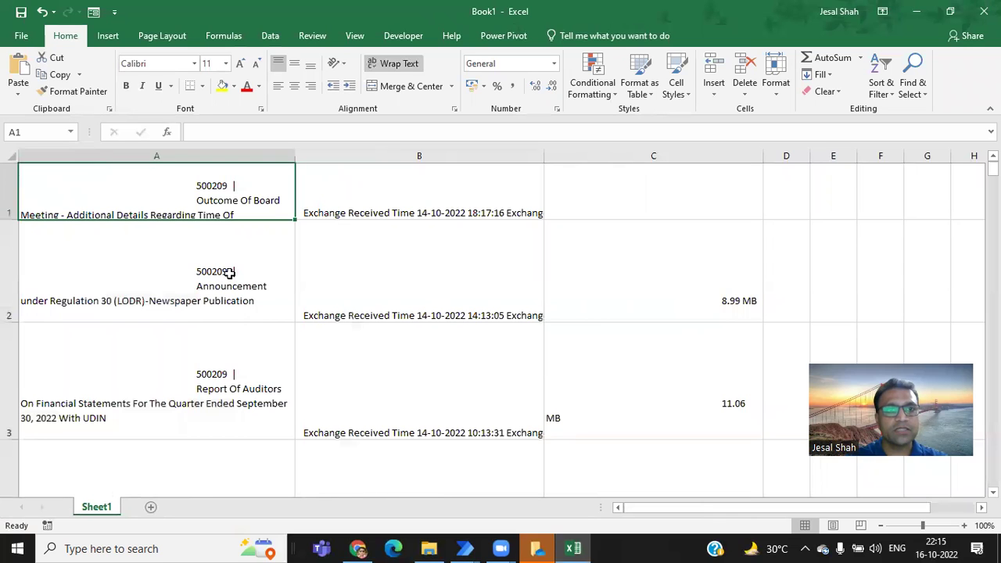
Cycle through the flow editor to bring the Infosys announcements page in Chrome forward
{"action": "key", "text": "alt+Tab"}
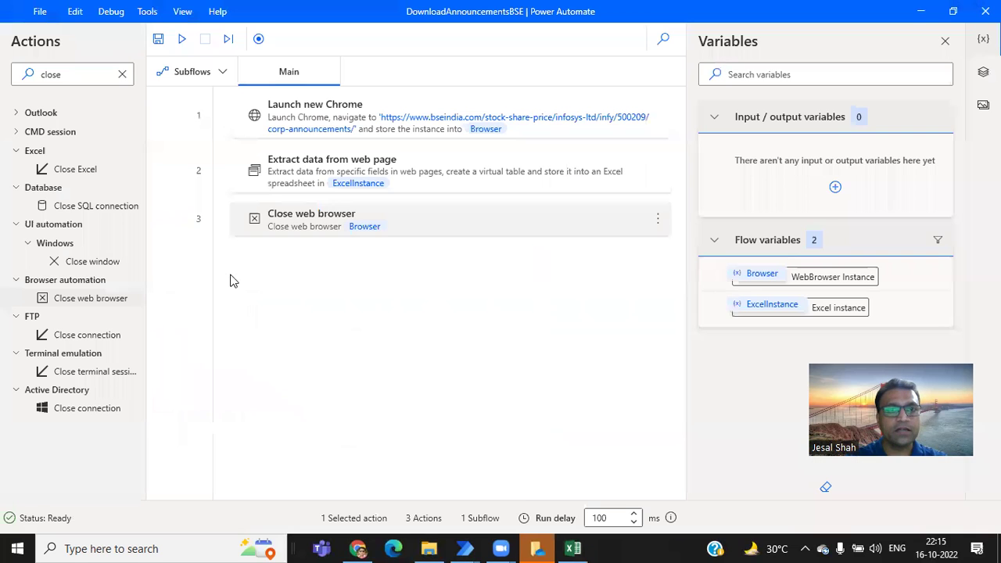
{"action": "key", "text": "alt+Tab"}
{"action": "key", "text": "Tab"}
{"action": "key", "text": "alt+Tab"}
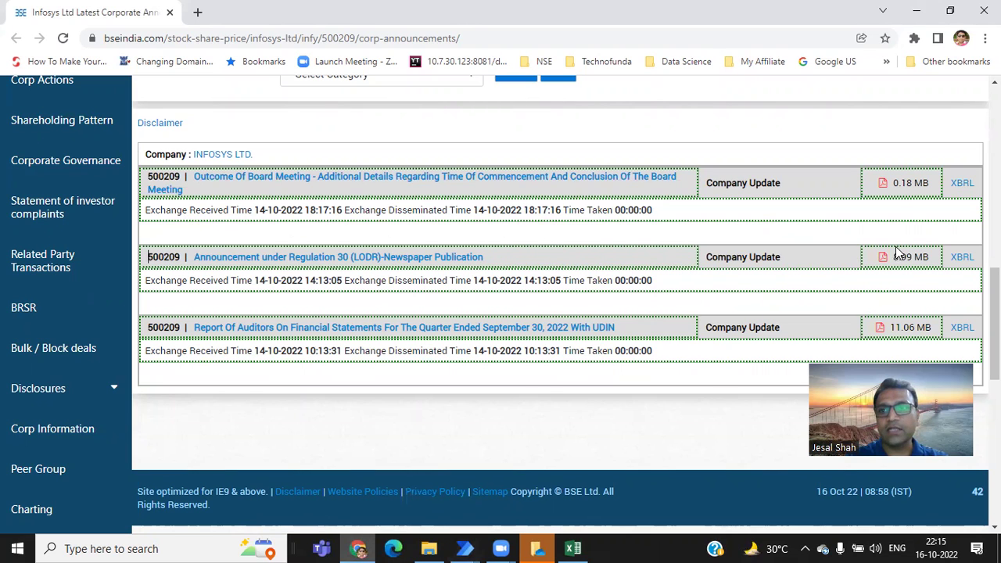
Check the extracted cells B1–C2 in Excel, scroll down to row 12, then return to Chrome
{"action": "key", "text": "alt+Tab"}
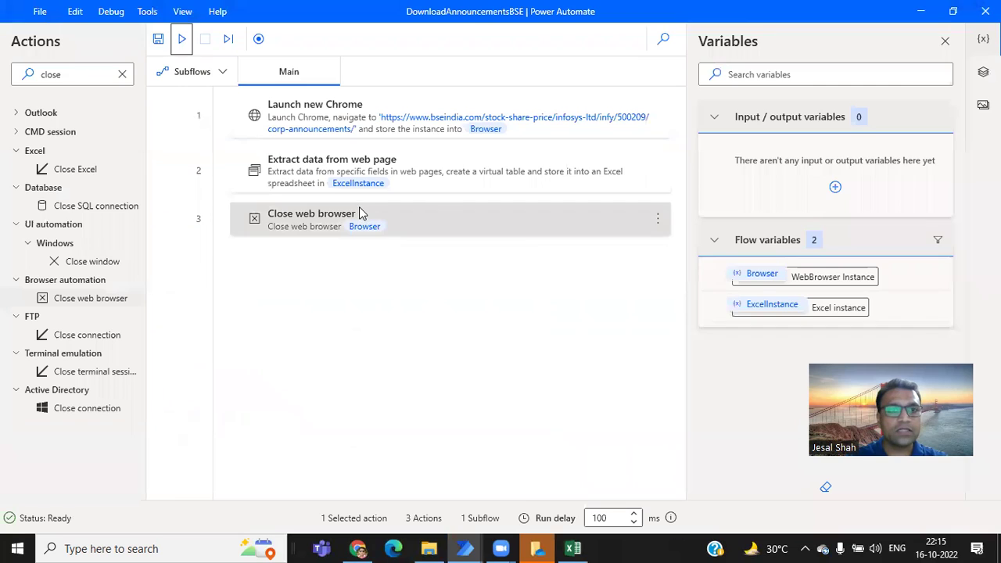
{"action": "key", "text": "alt+Tab"}
{"action": "key", "text": "Tab"}
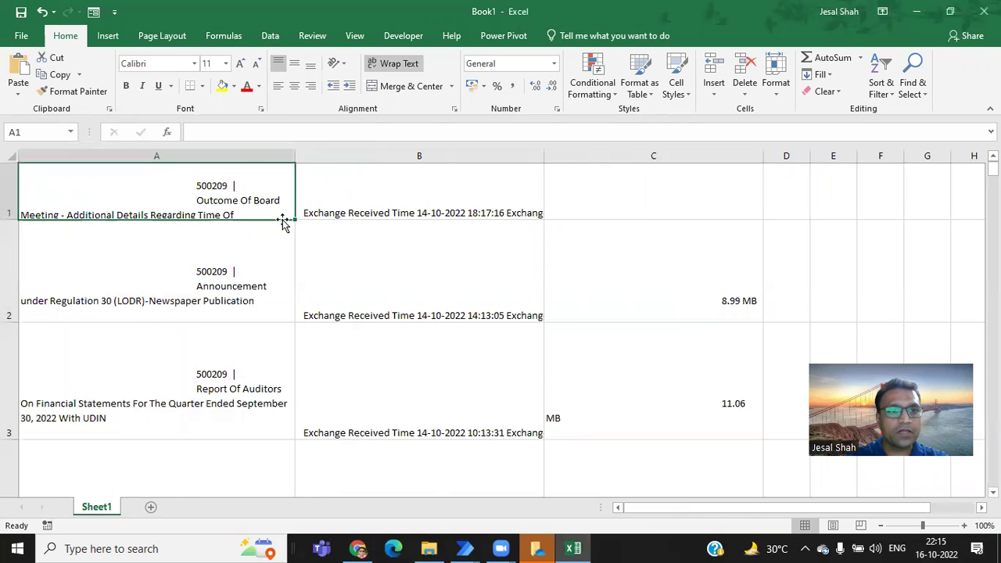
{"action": "left_click", "coordinate": [279, 90]}
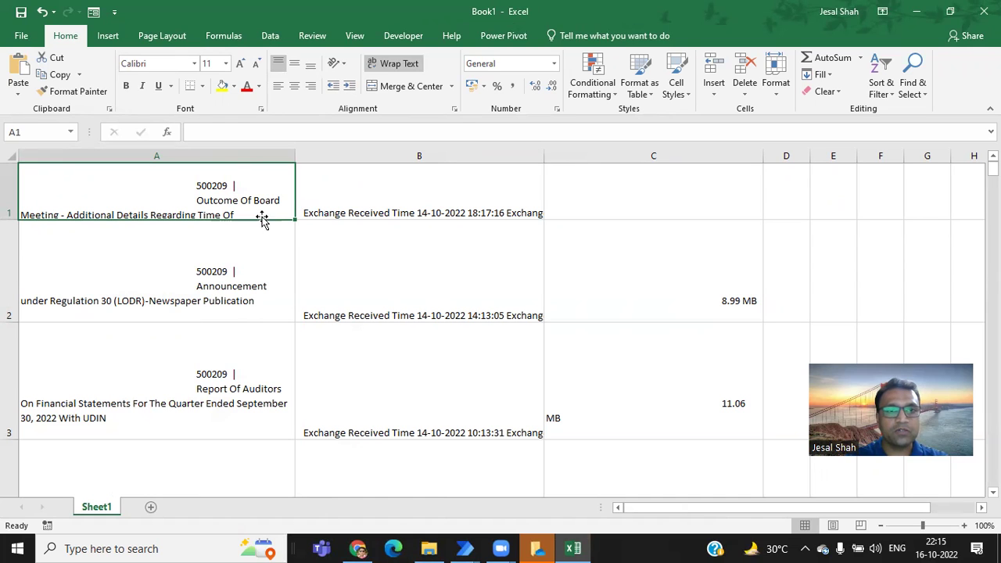
{"action": "left_click", "coordinate": [362, 212]}
{"action": "left_click", "coordinate": [610, 200]}
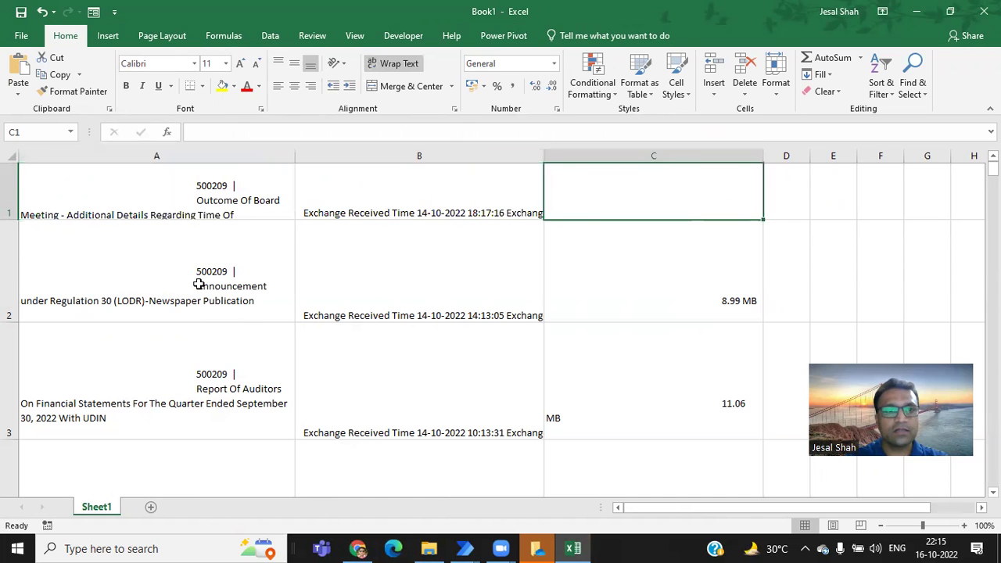
{"action": "left_click", "coordinate": [396, 282]}
{"action": "left_click", "coordinate": [649, 292]}
{"action": "scroll", "coordinate": [642, 304], "scroll_direction": "down", "scroll_amount": 1}
{"action": "scroll", "coordinate": [641, 304], "scroll_direction": "down", "scroll_amount": 3}
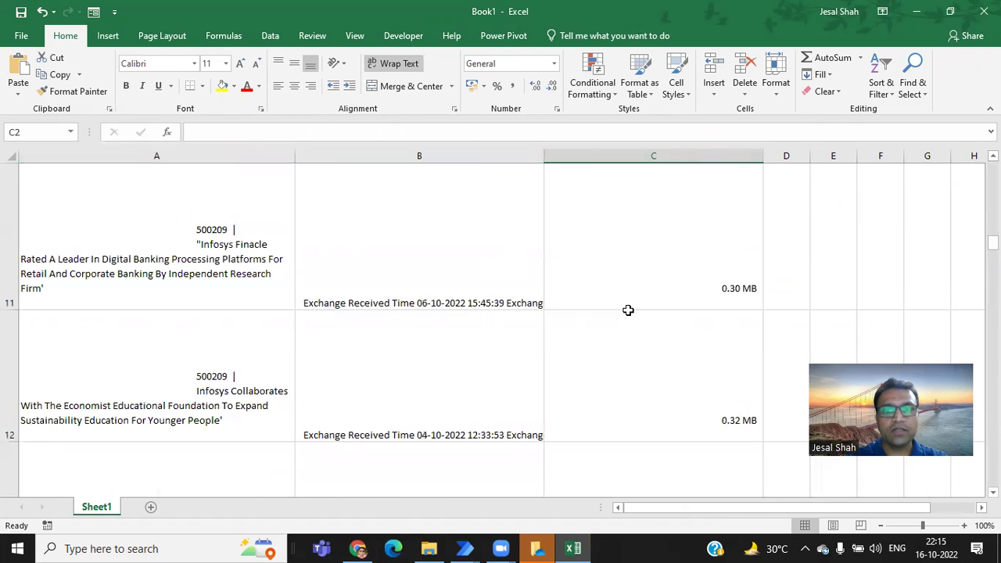
{"action": "key", "text": "alt+Tab"}
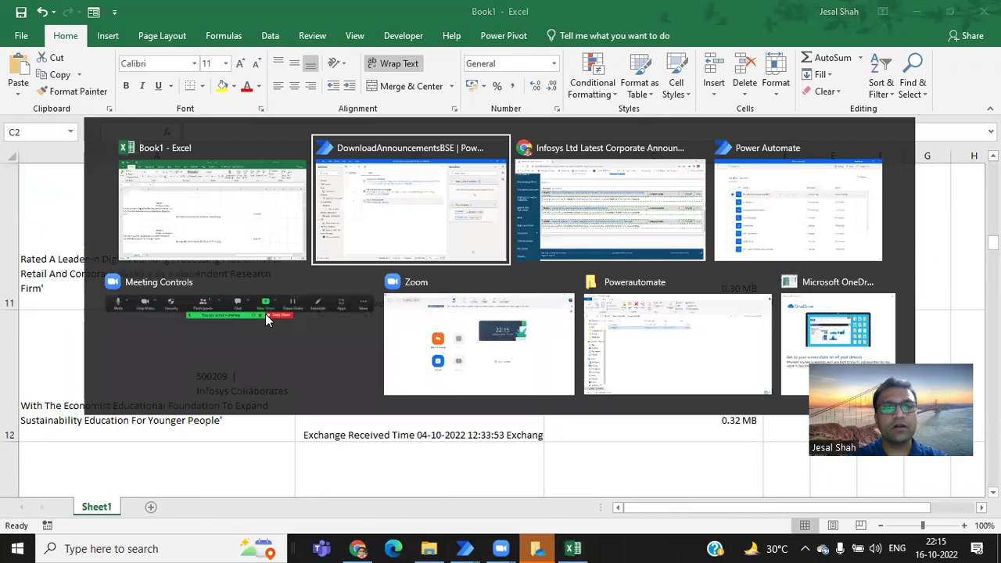
{"action": "key", "text": "alt+Tab"}
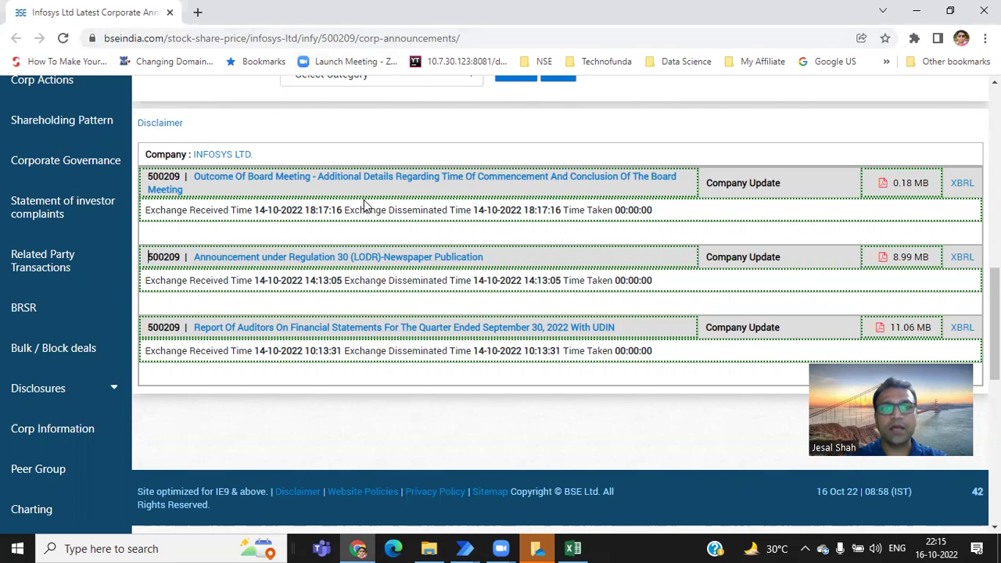
Run the DownloadAnnouncementsBSE flow again, then switch to the Infosys announcements window
{"action": "key", "text": "alt+Tab"}
{"action": "key", "text": "alt+Tab"}
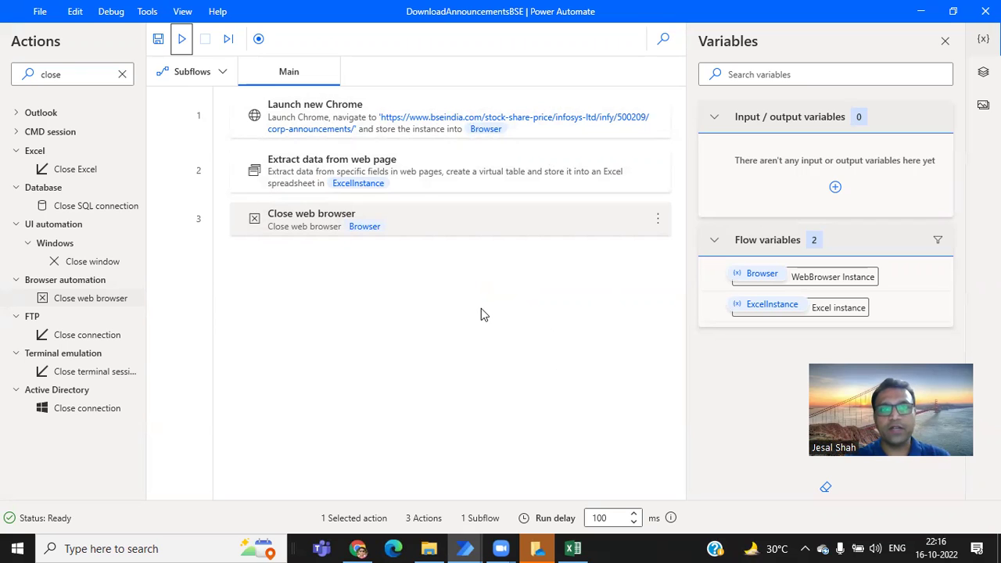
{"action": "left_click", "coordinate": [181, 40]}
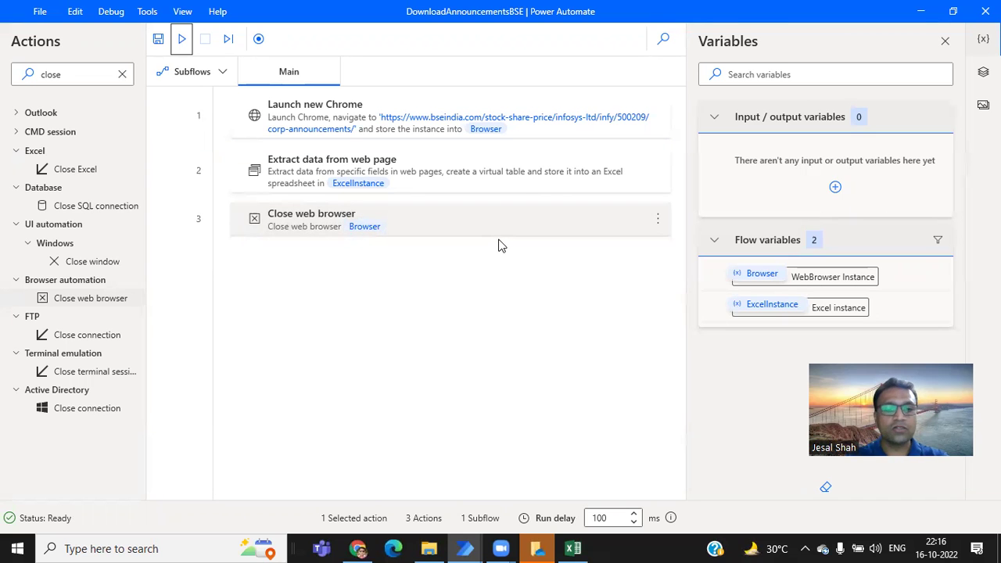
{"action": "key", "text": "alt+Tab"}
{"action": "key", "text": "alt+Tab"}
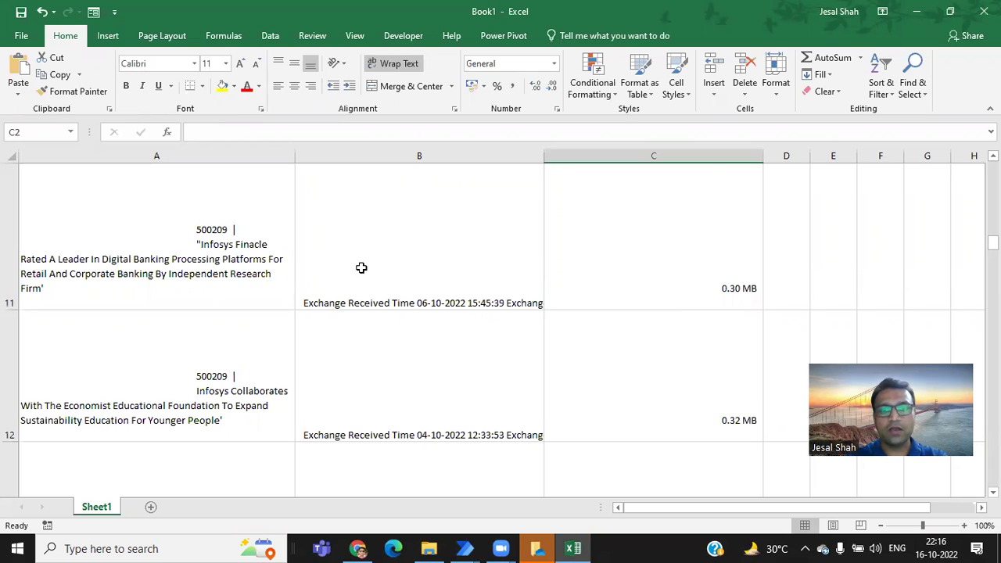
{"action": "key", "text": "alt+Tab"}
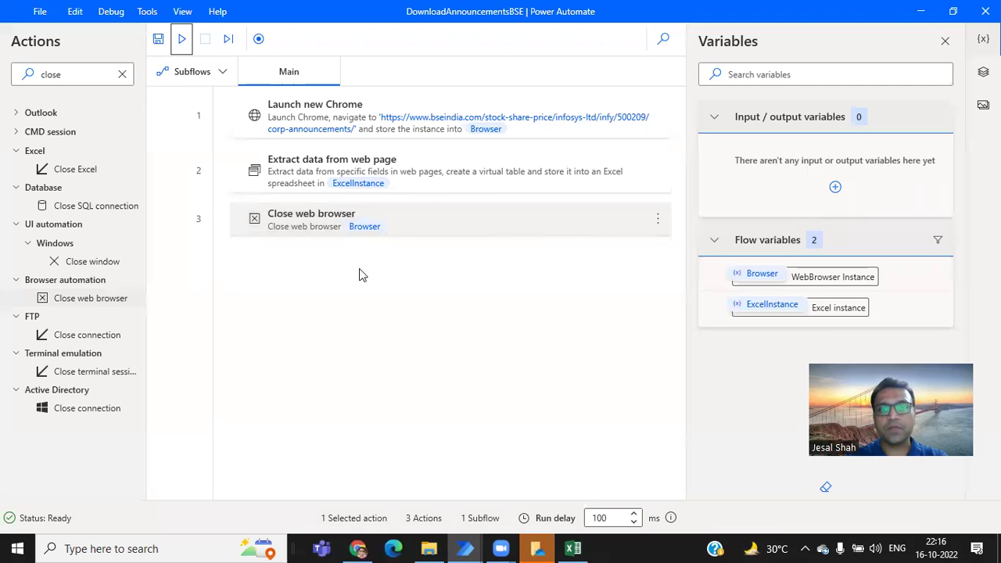
{"action": "key", "text": "alt+Tab"}
{"action": "key", "text": "alt+Tab"}
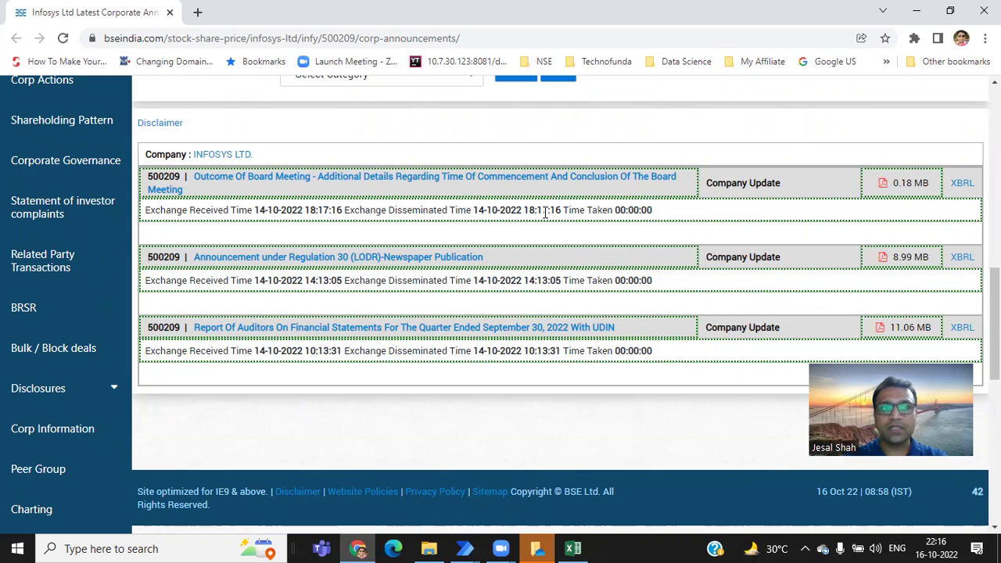
{"action": "key", "text": "alt+Tab"}
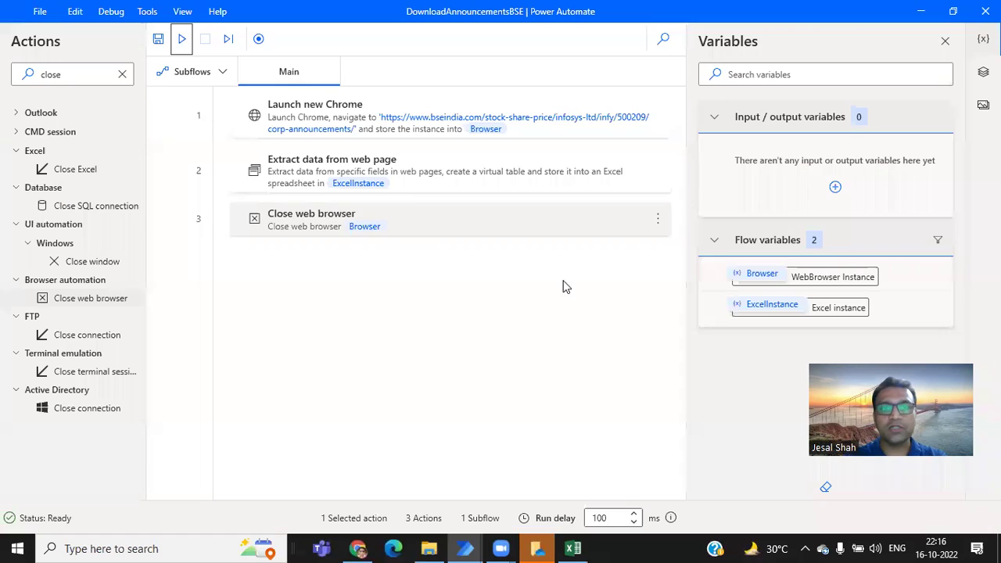